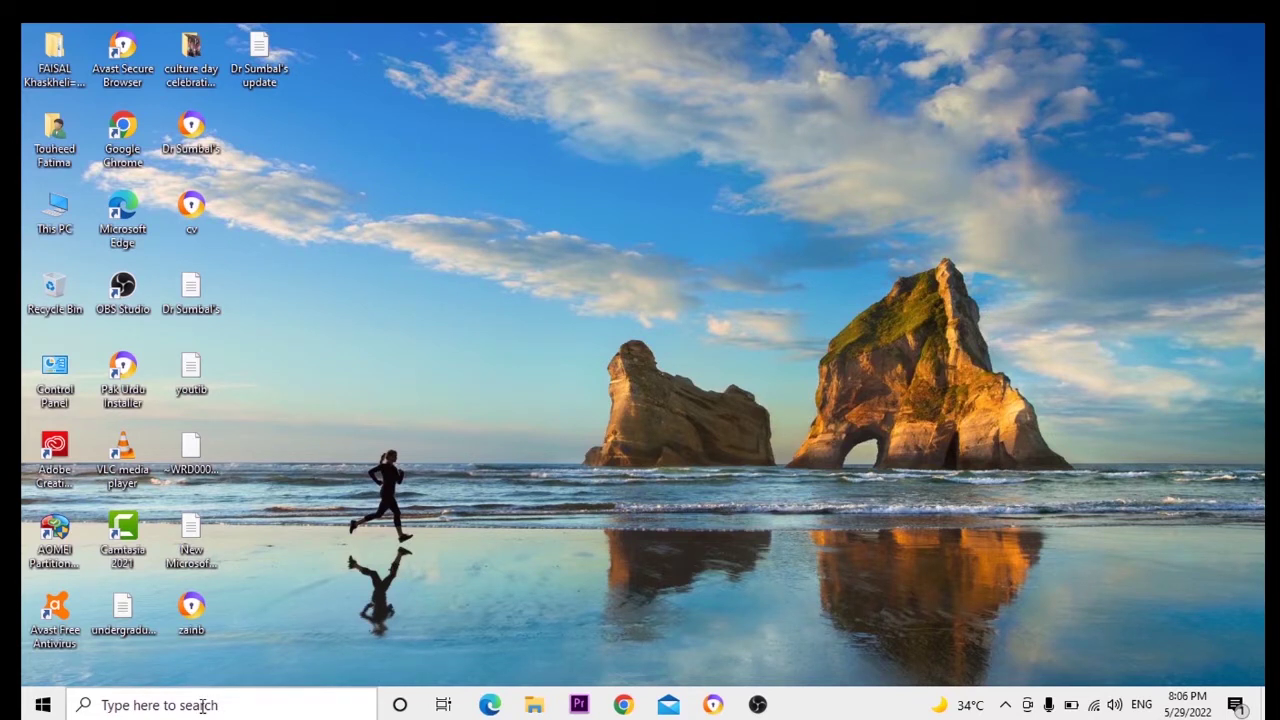
- Open Notepad from the Windows search and maximize its window
click(202, 705)
text(no)
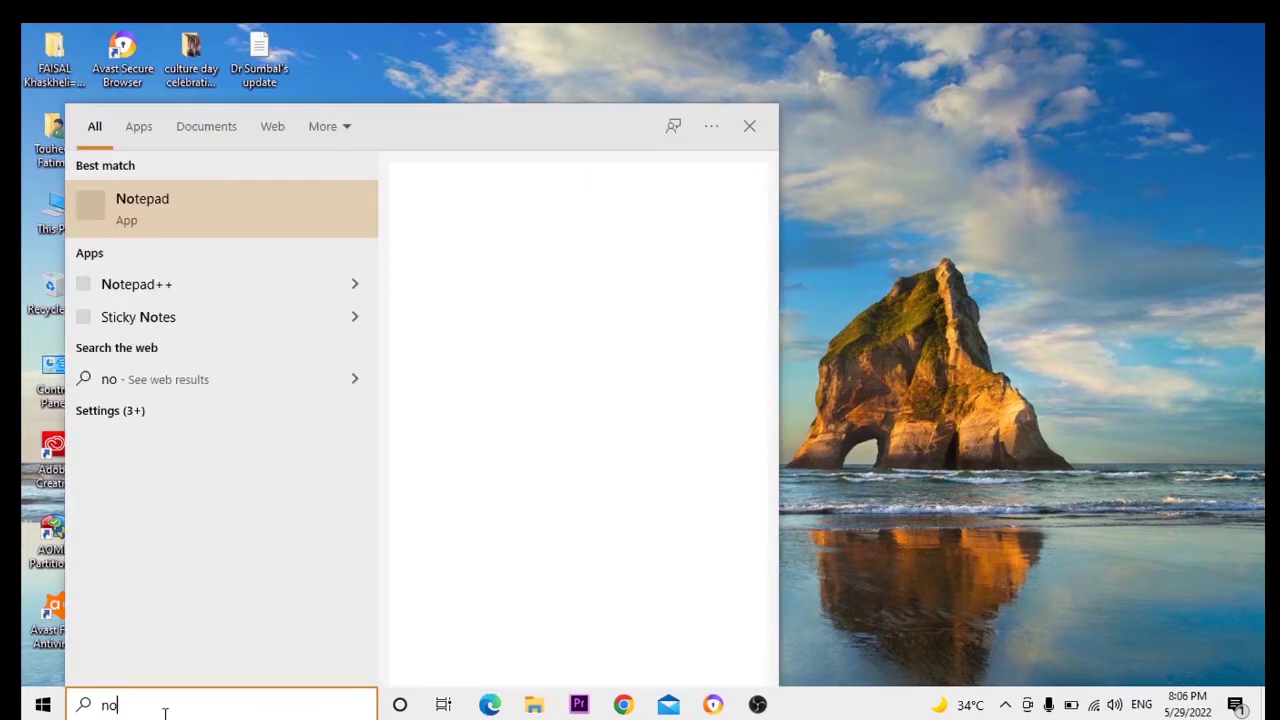
text(te)
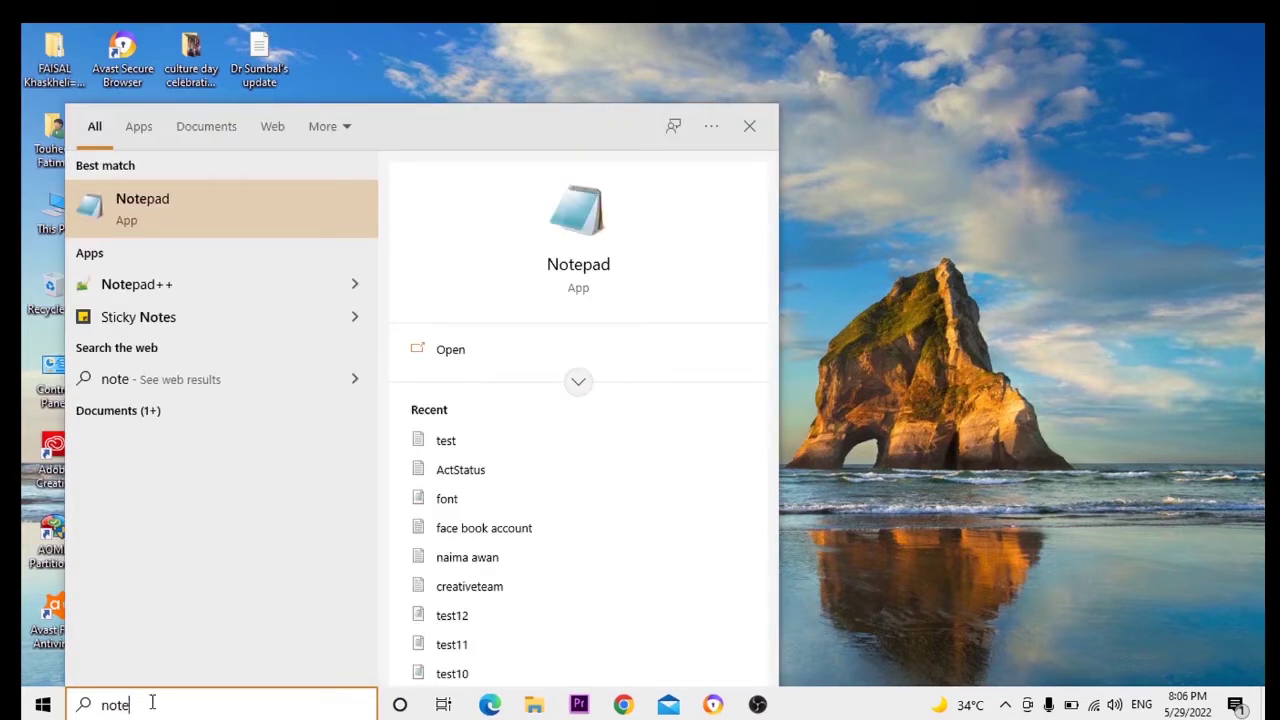
click(190, 203)
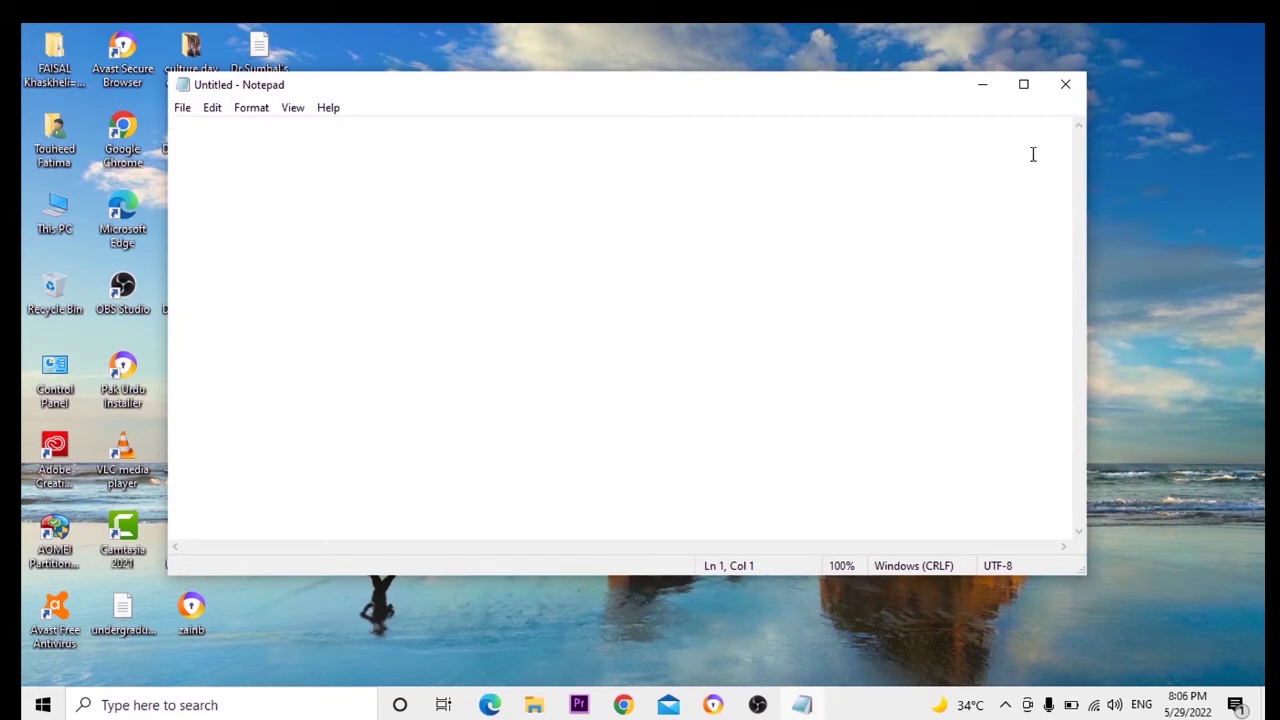
click(1023, 84)
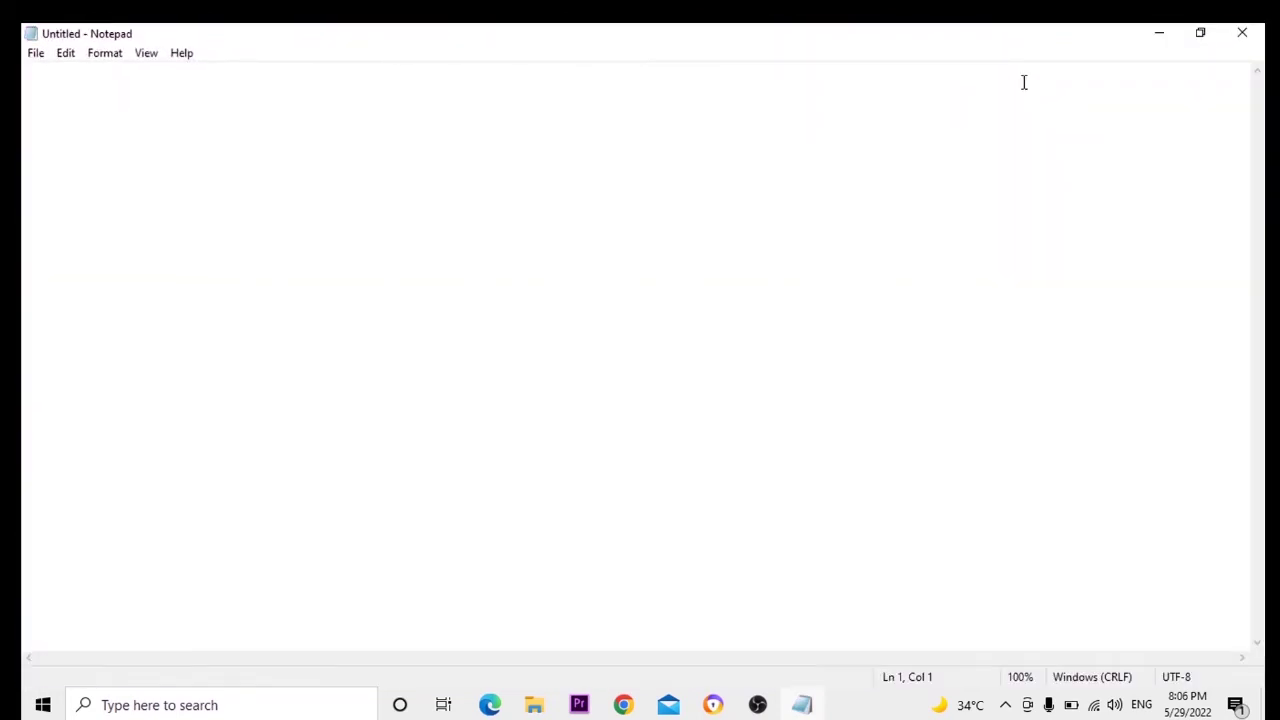
- Enter the sample text "gghbhhh" in a new document, and replace it with another blank document without saving
click(36, 55)
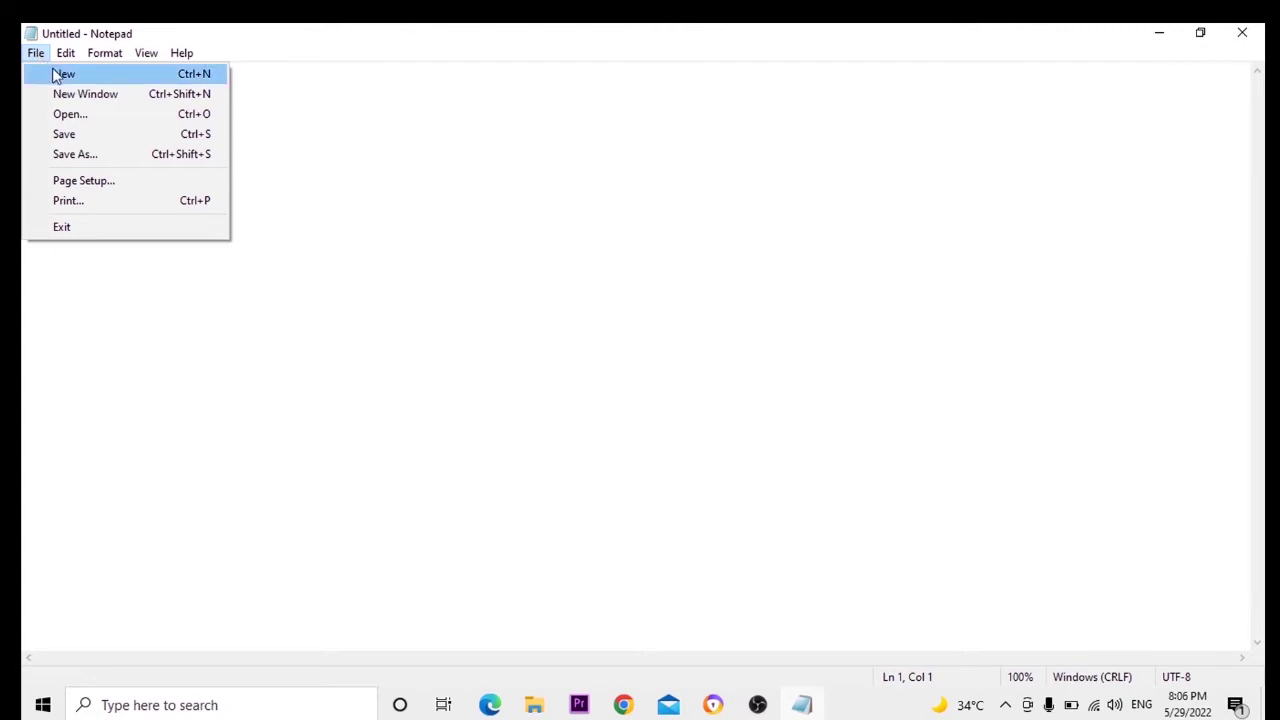
click(59, 76)
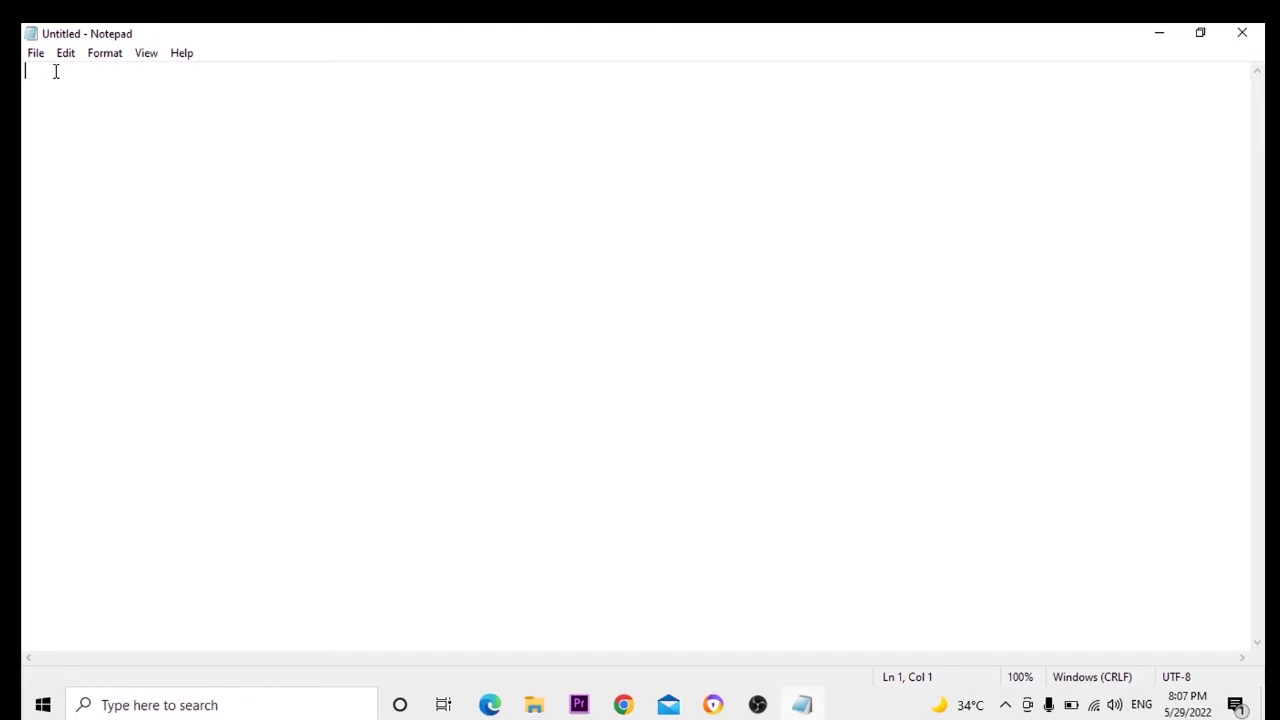
text(gghbhhh)
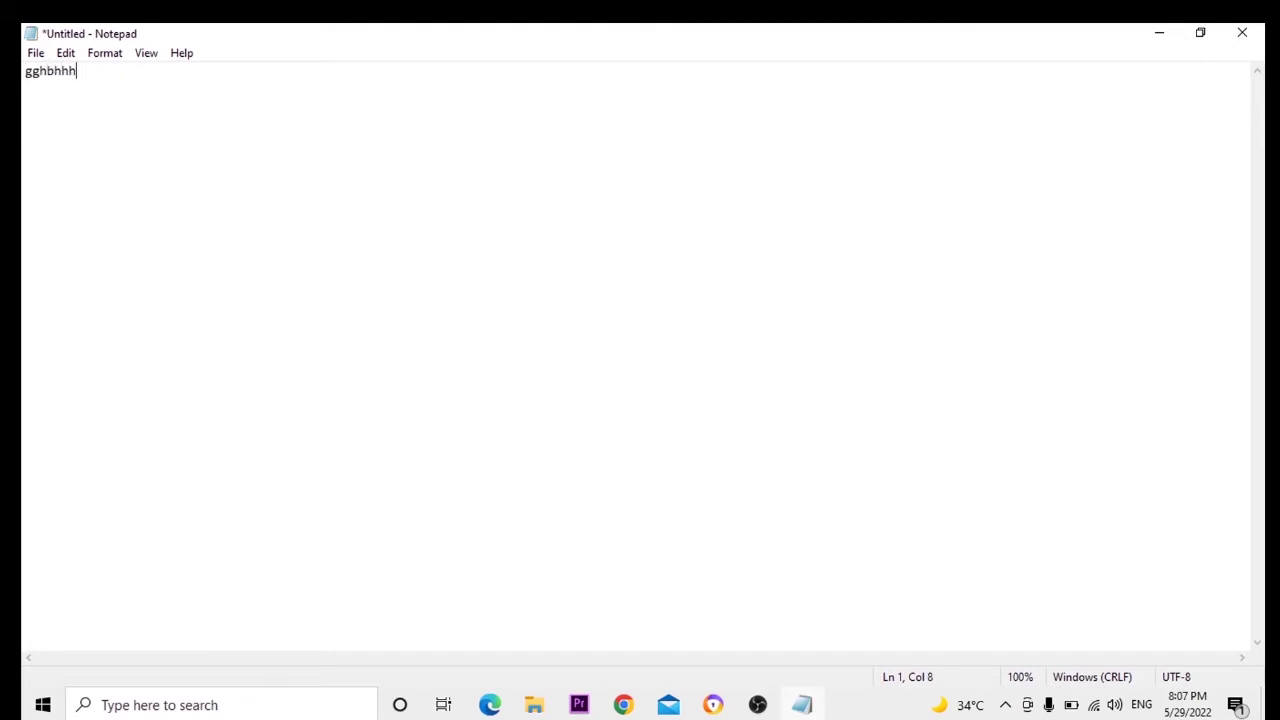
click(37, 56)
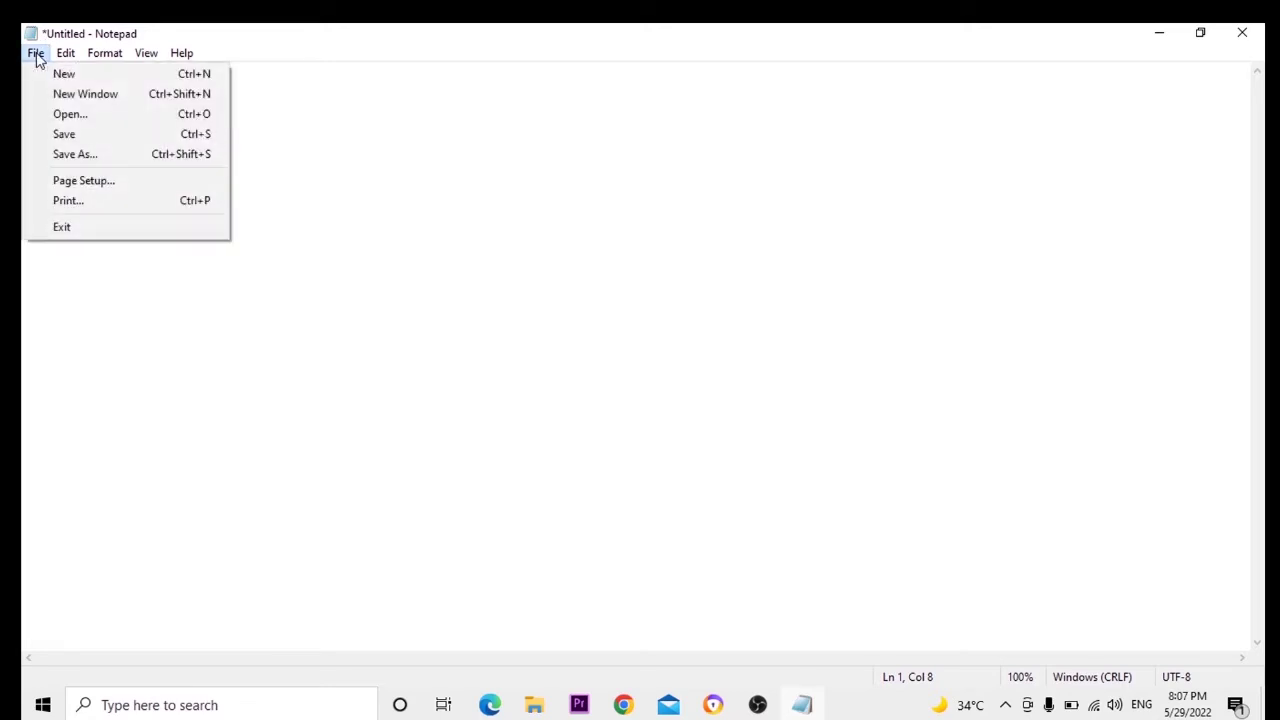
click(55, 76)
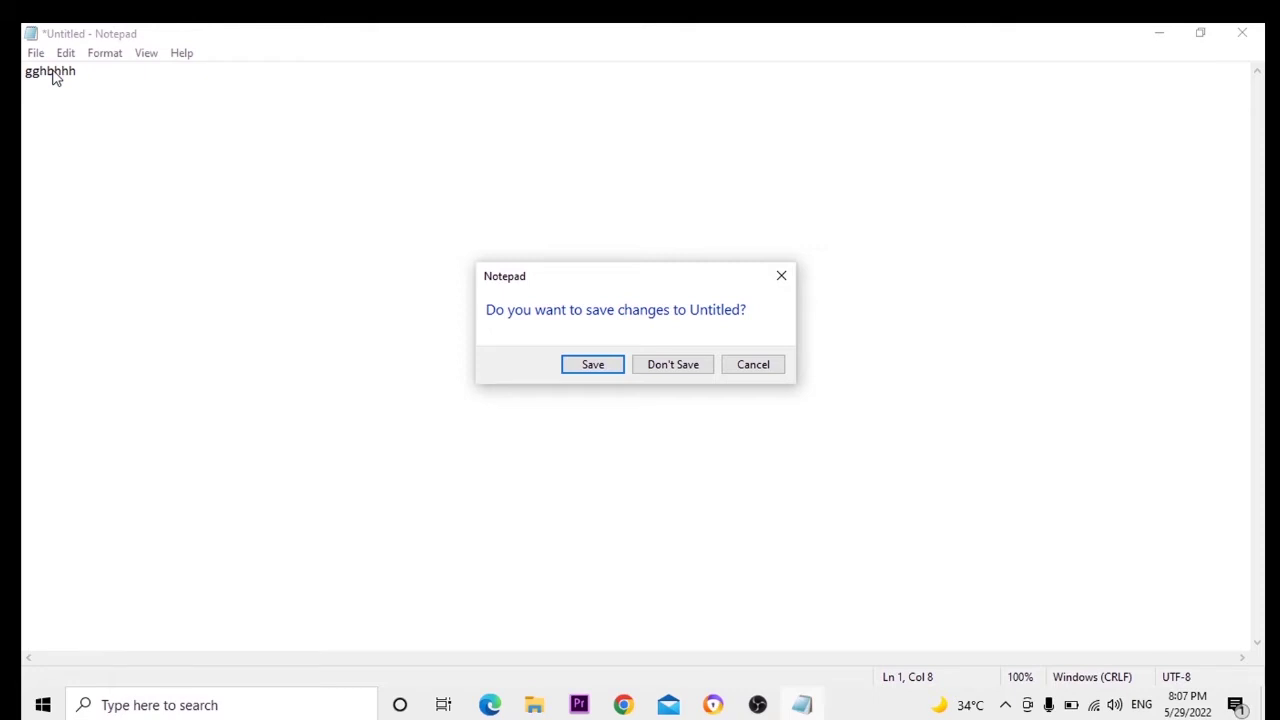
click(657, 370)
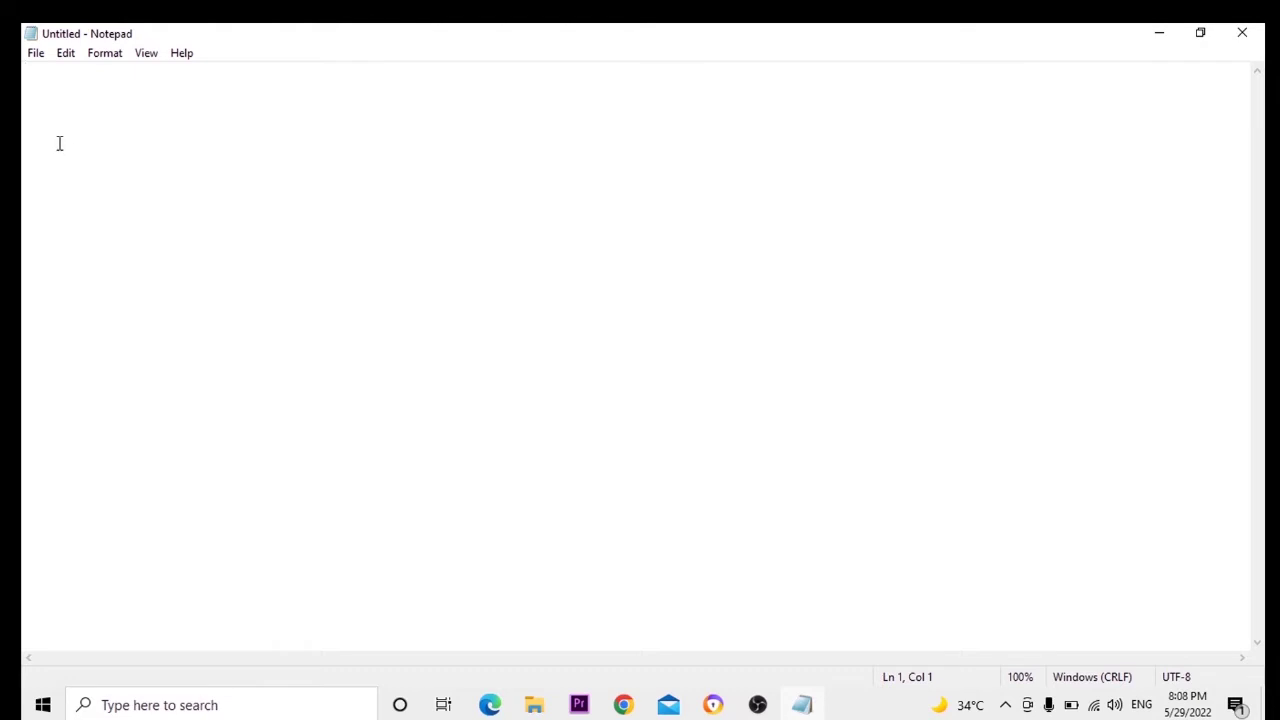
- Enter "ghhhh" in the blank document and start a new document, discarding the changes
text(ghhhh)
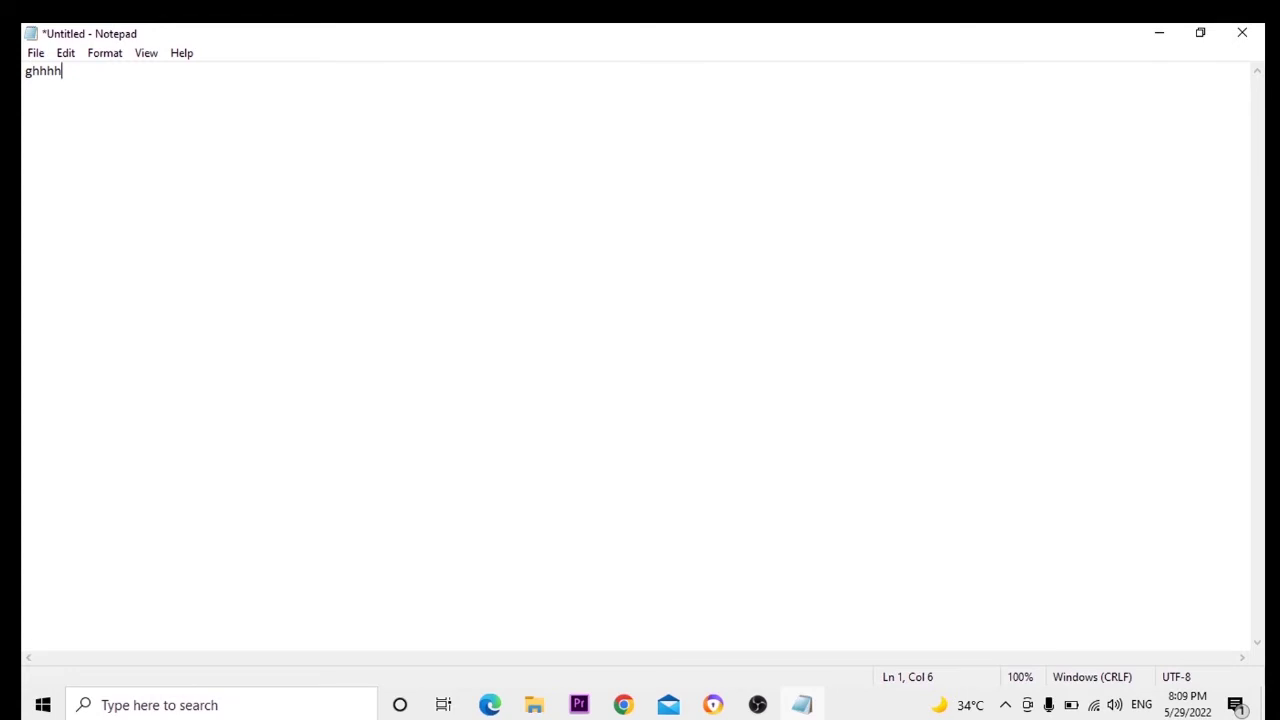
key(alt+F4)
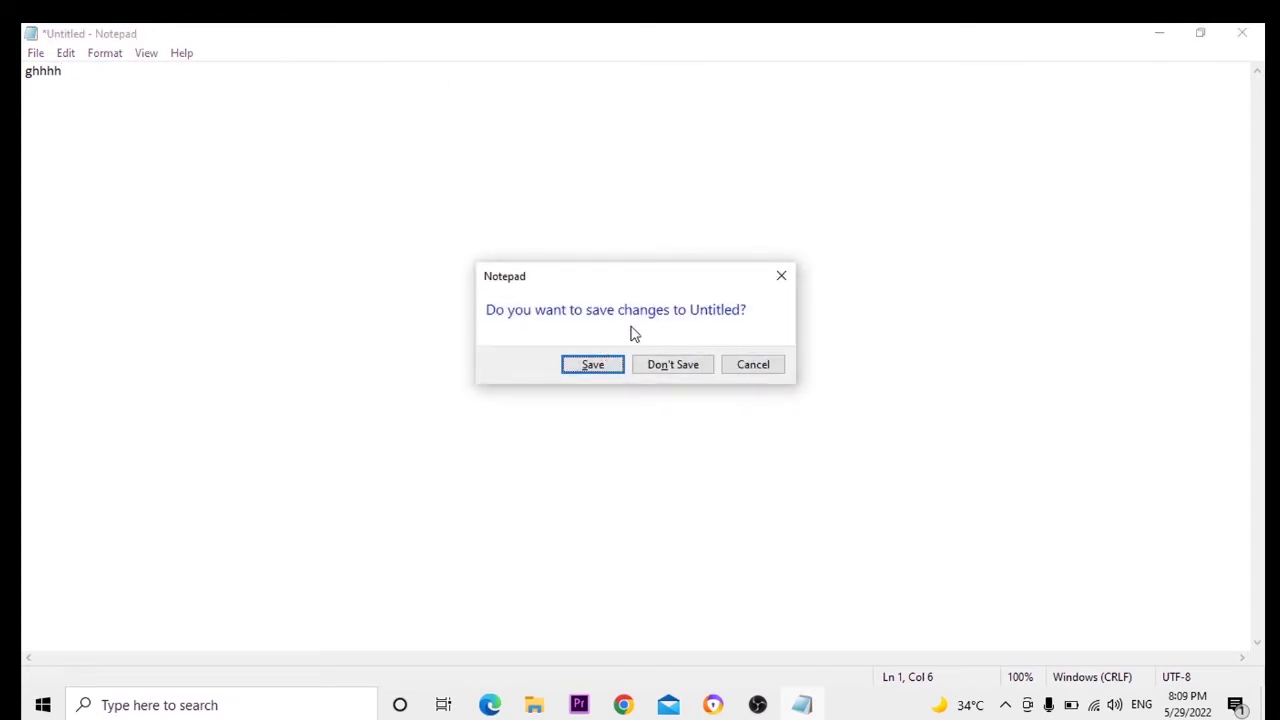
click(678, 366)
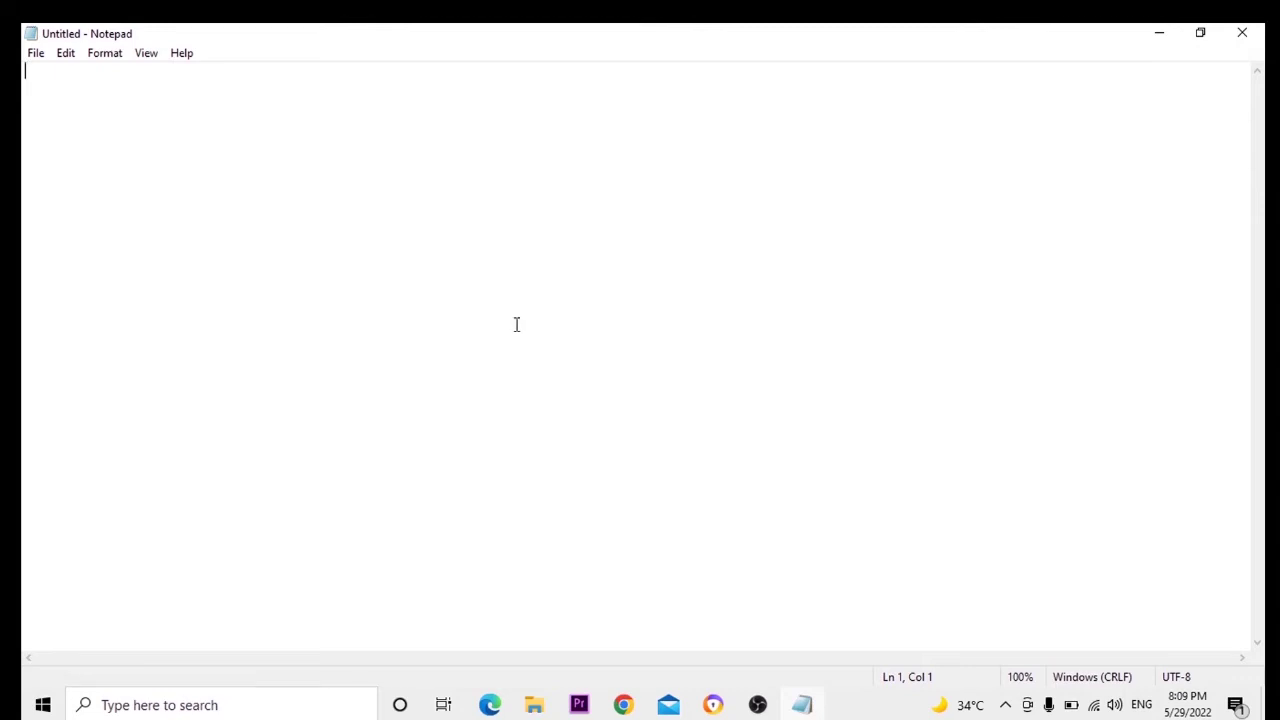
- Open an additional Notepad window, enter "ggyhgf" in it and close that window without saving
click(35, 55)
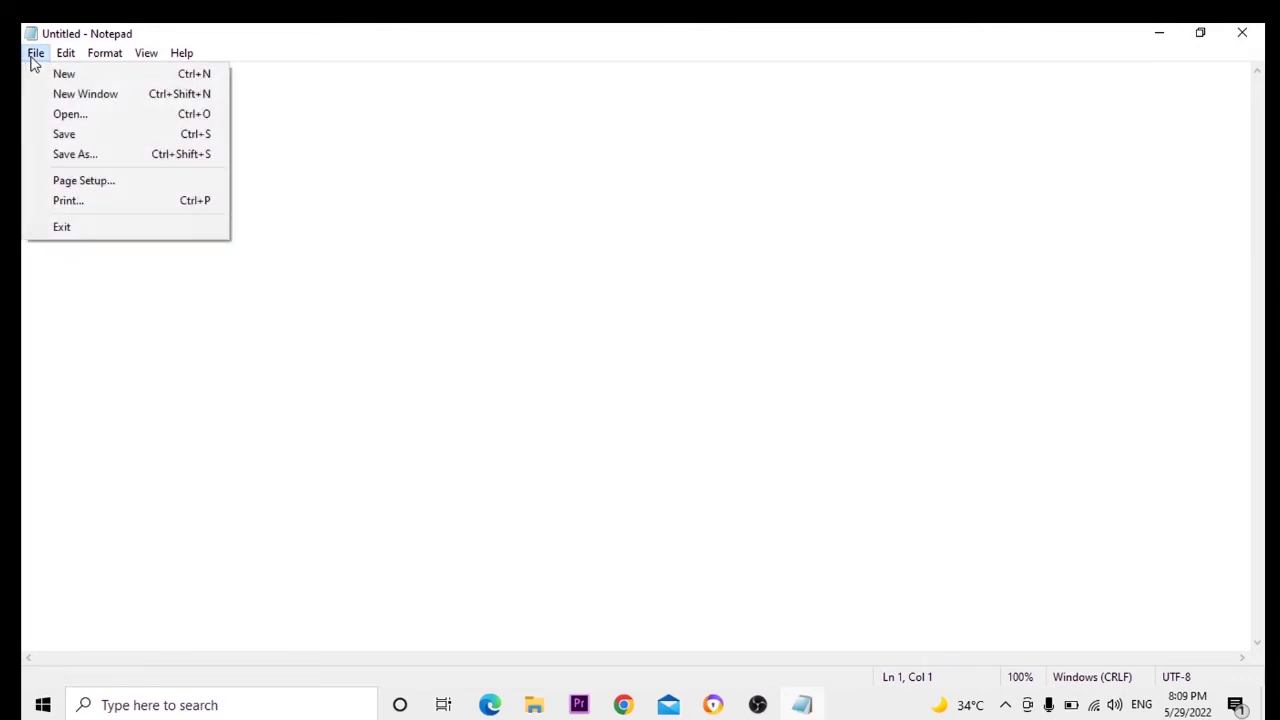
click(96, 96)
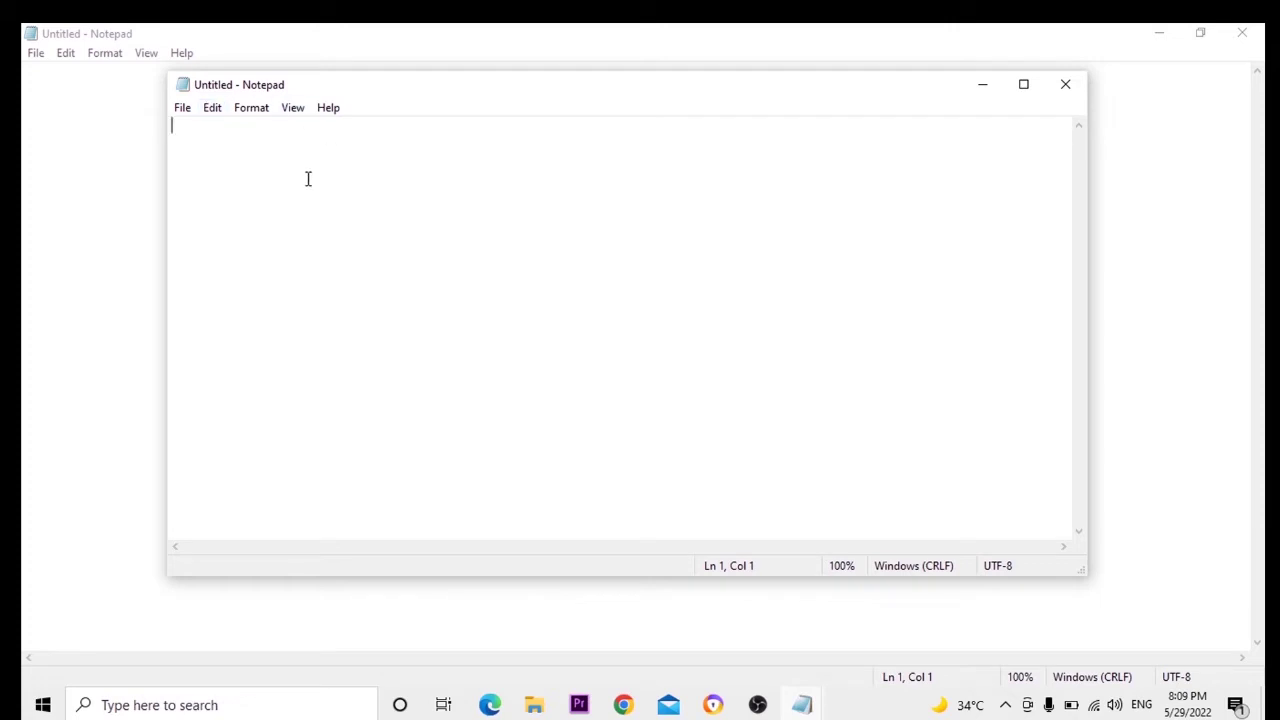
text(ggyhg)
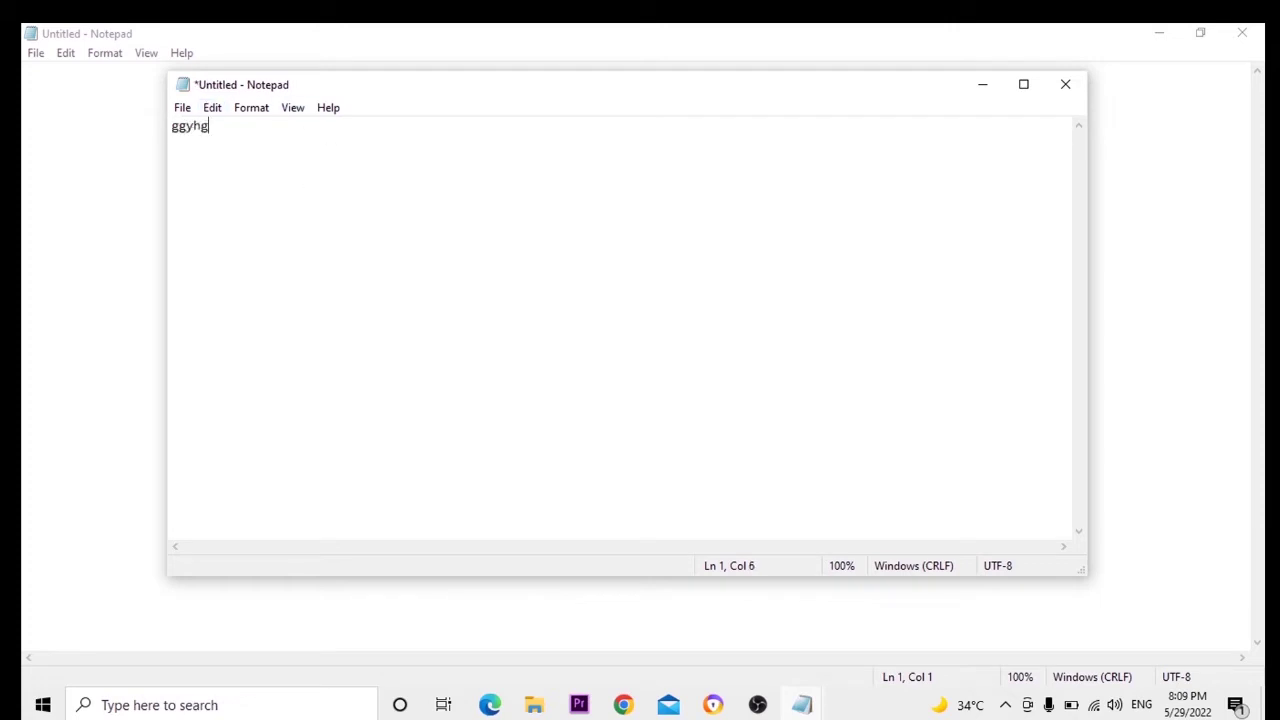
text(f)
click(1066, 86)
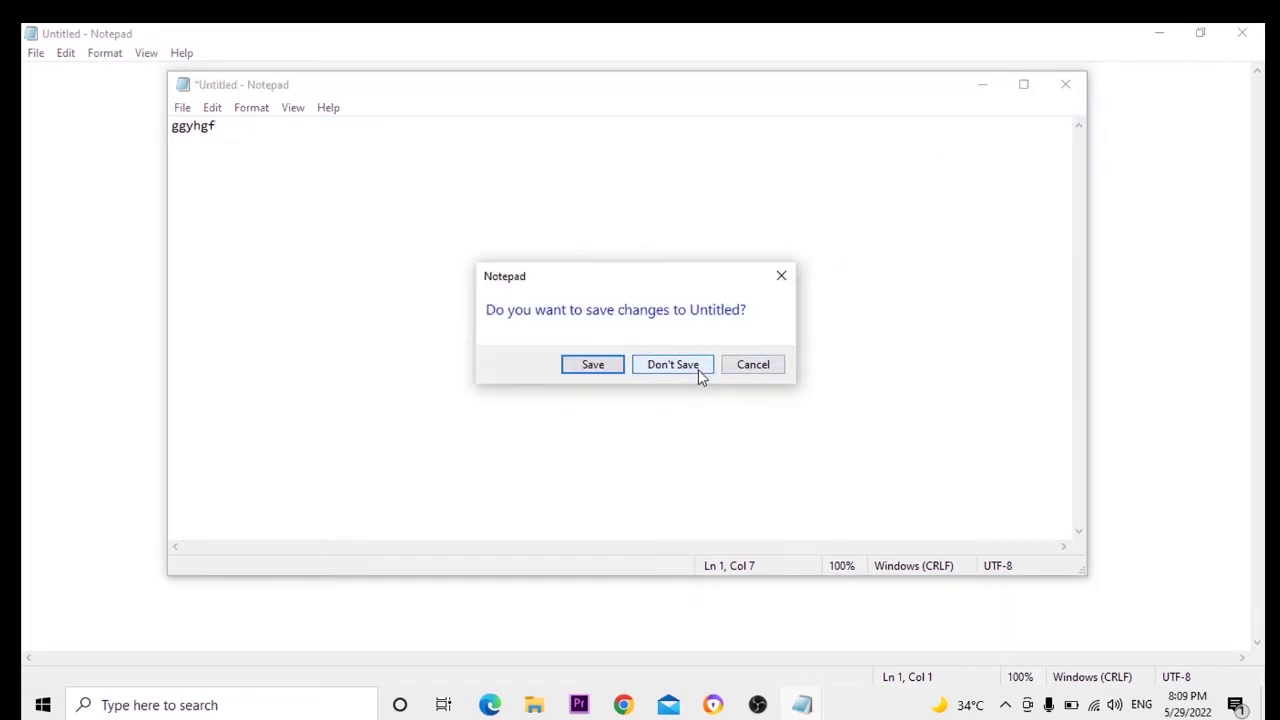
click(698, 368)
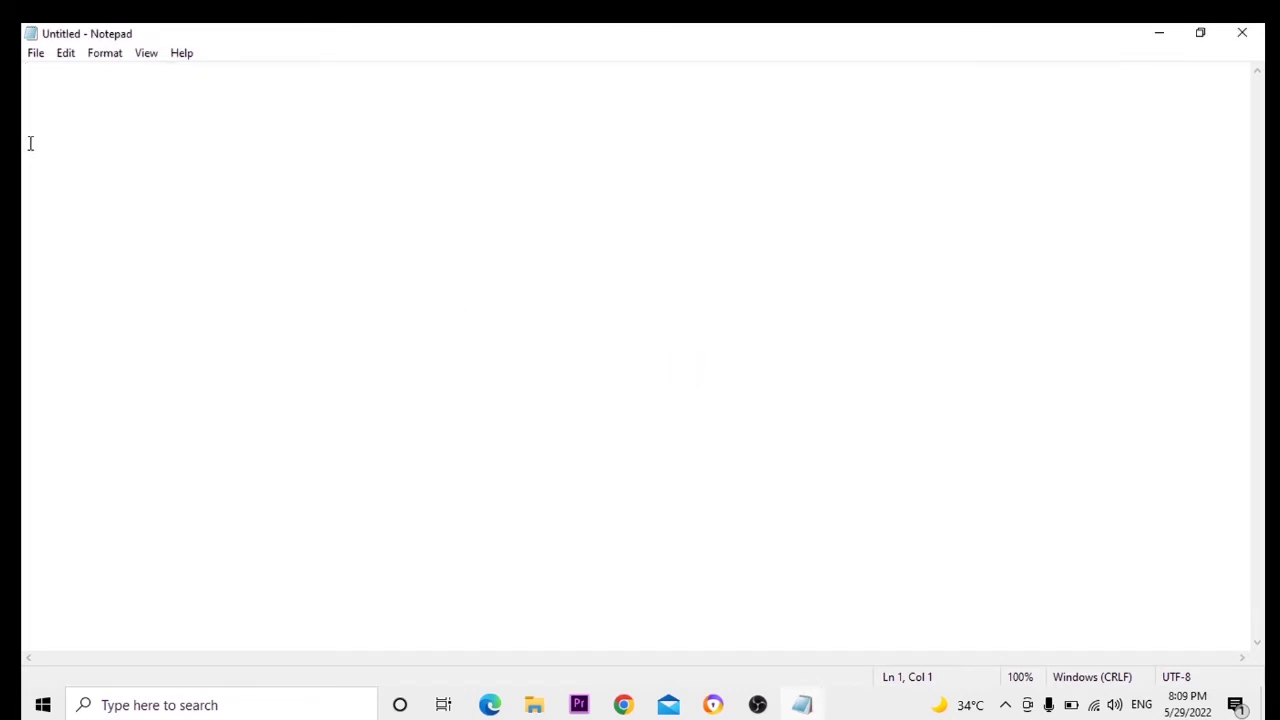
- Check the shortcut for New Window, use it to open a second Notepad window, and close that window
click(32, 55)
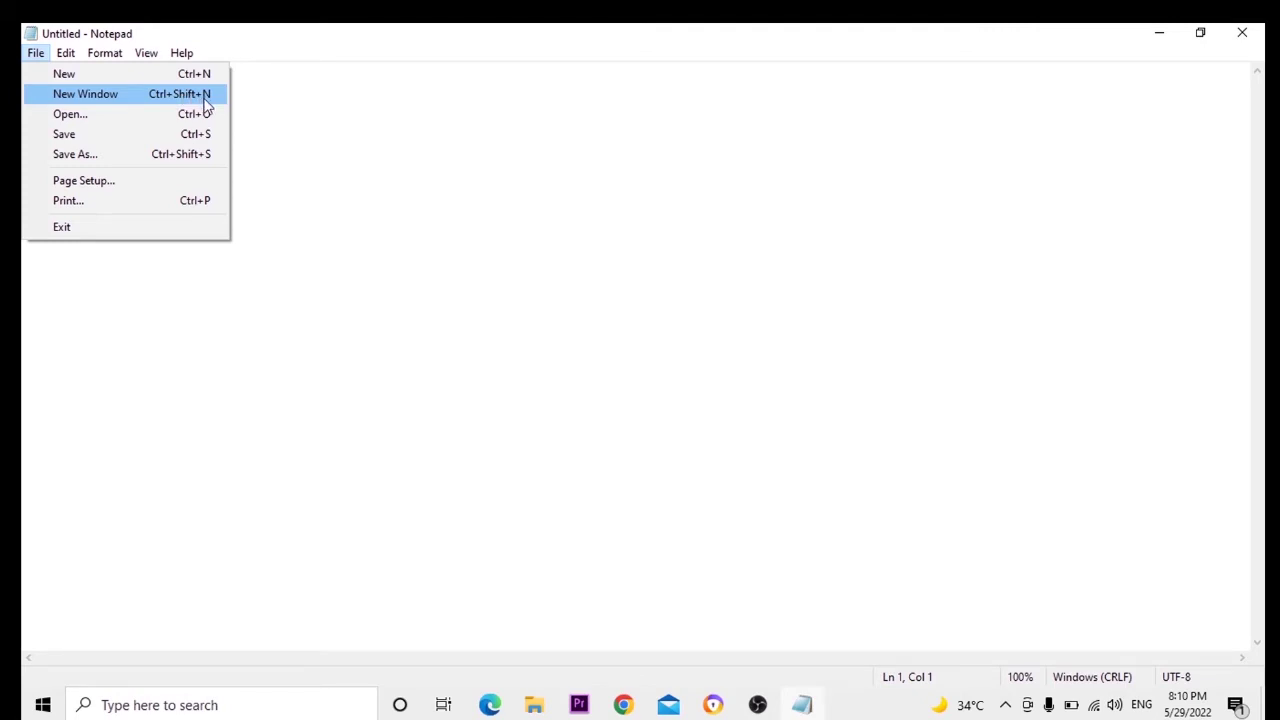
click(252, 113)
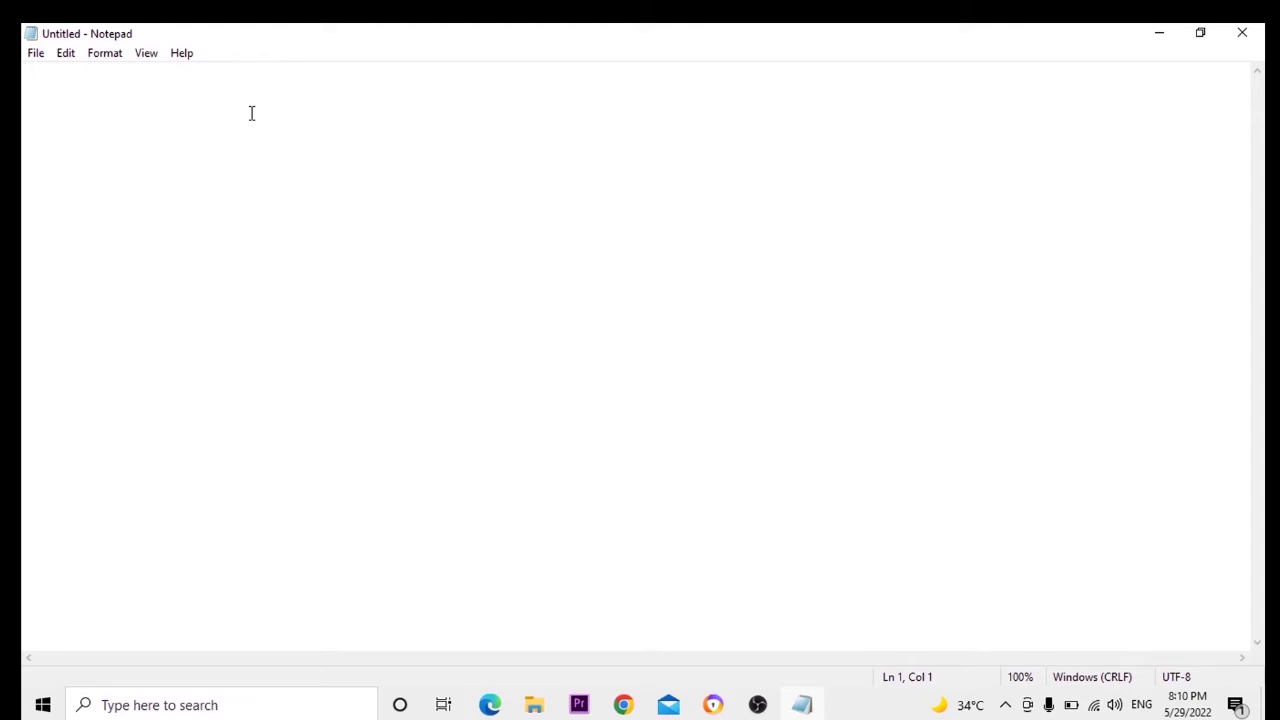
key(ctrl+Shift_R)
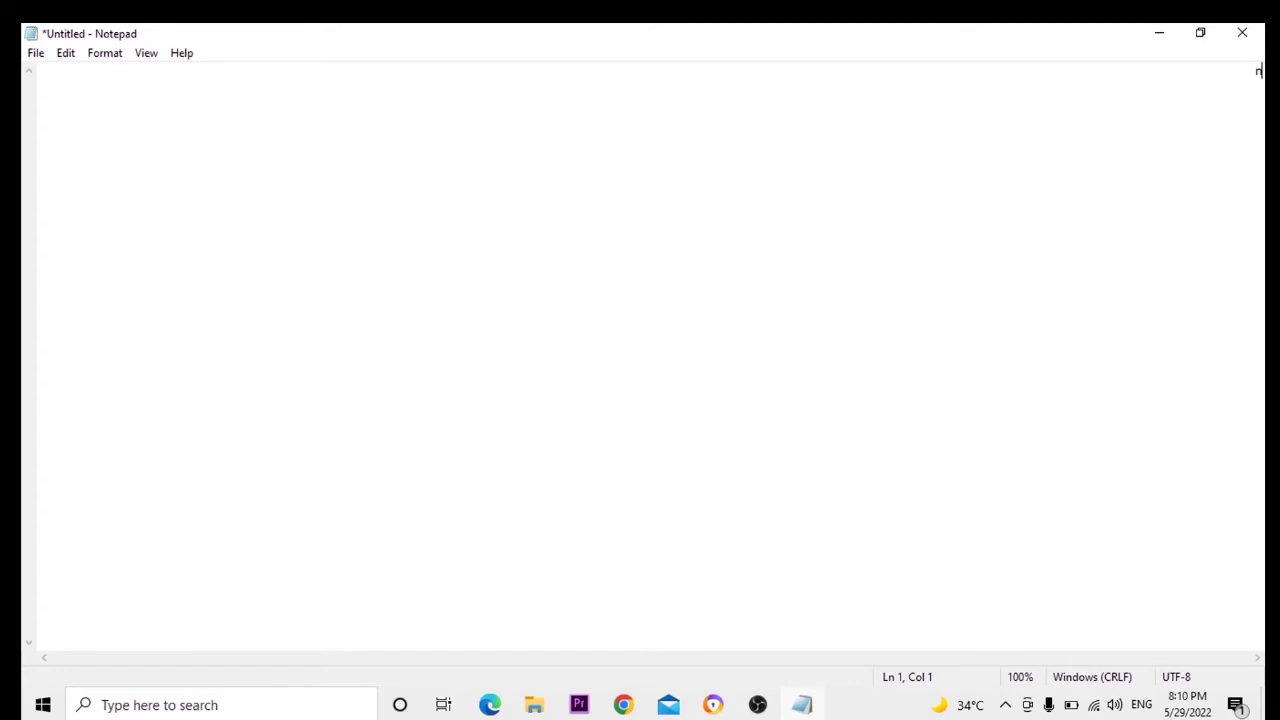
key(ctrl+shift+n)
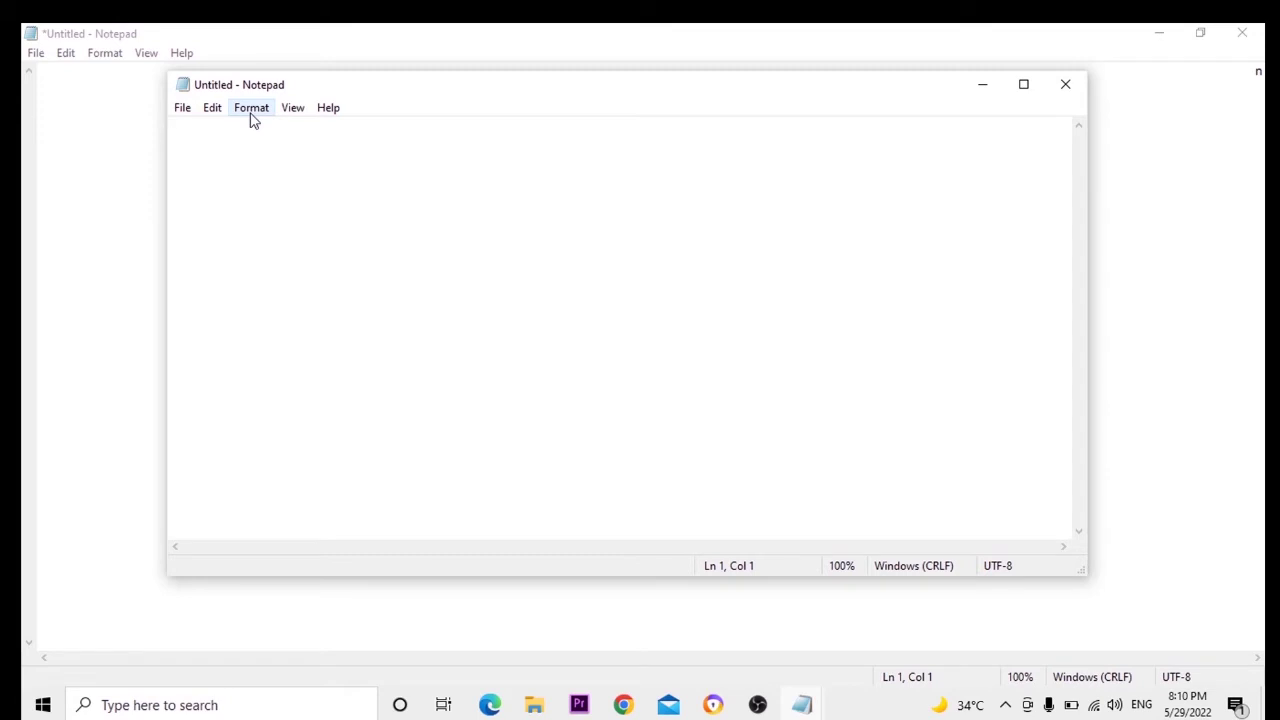
click(1062, 88)
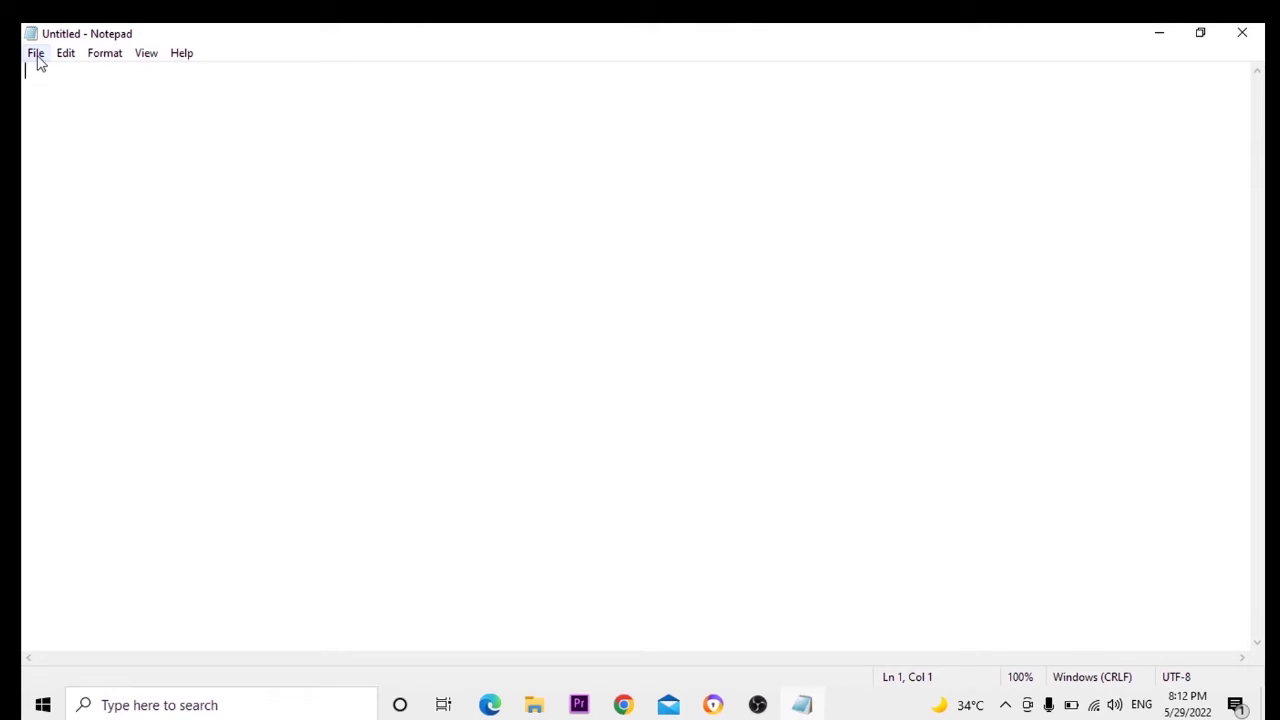
- Bring up the Open file dialog twice, the second time by its shortcut, dismissing it each time without choosing a file
click(36, 56)
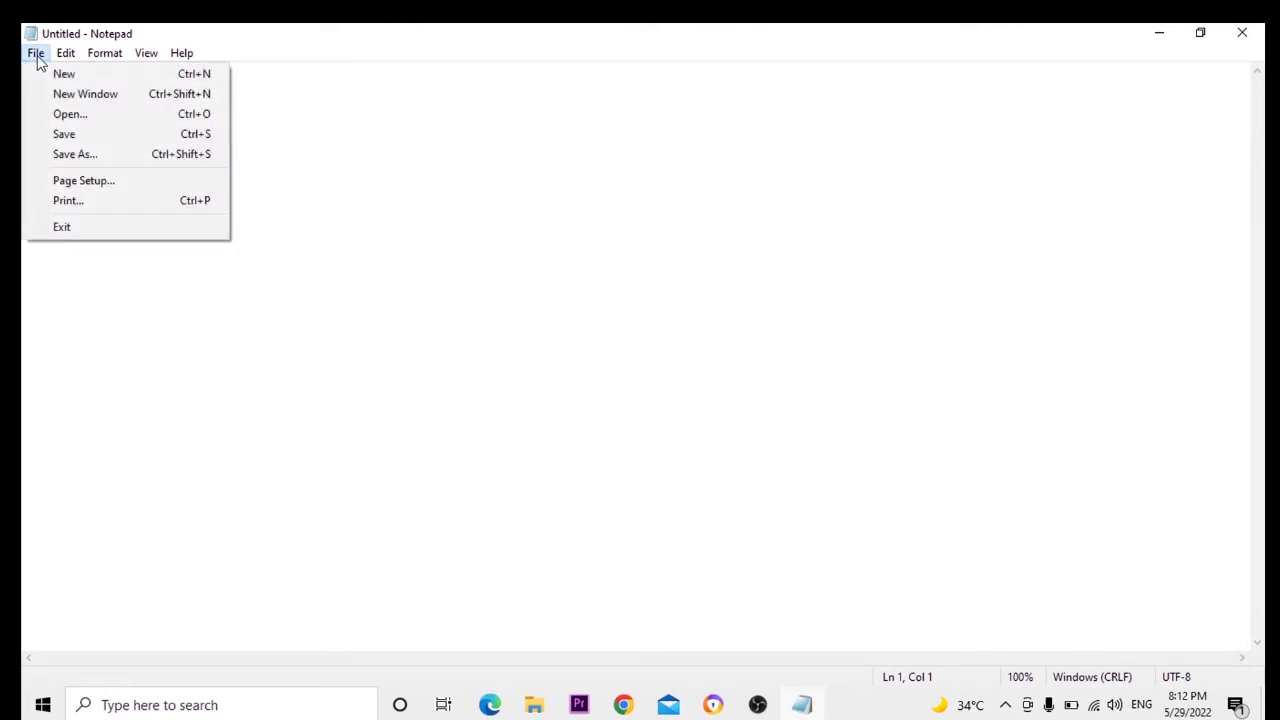
click(60, 118)
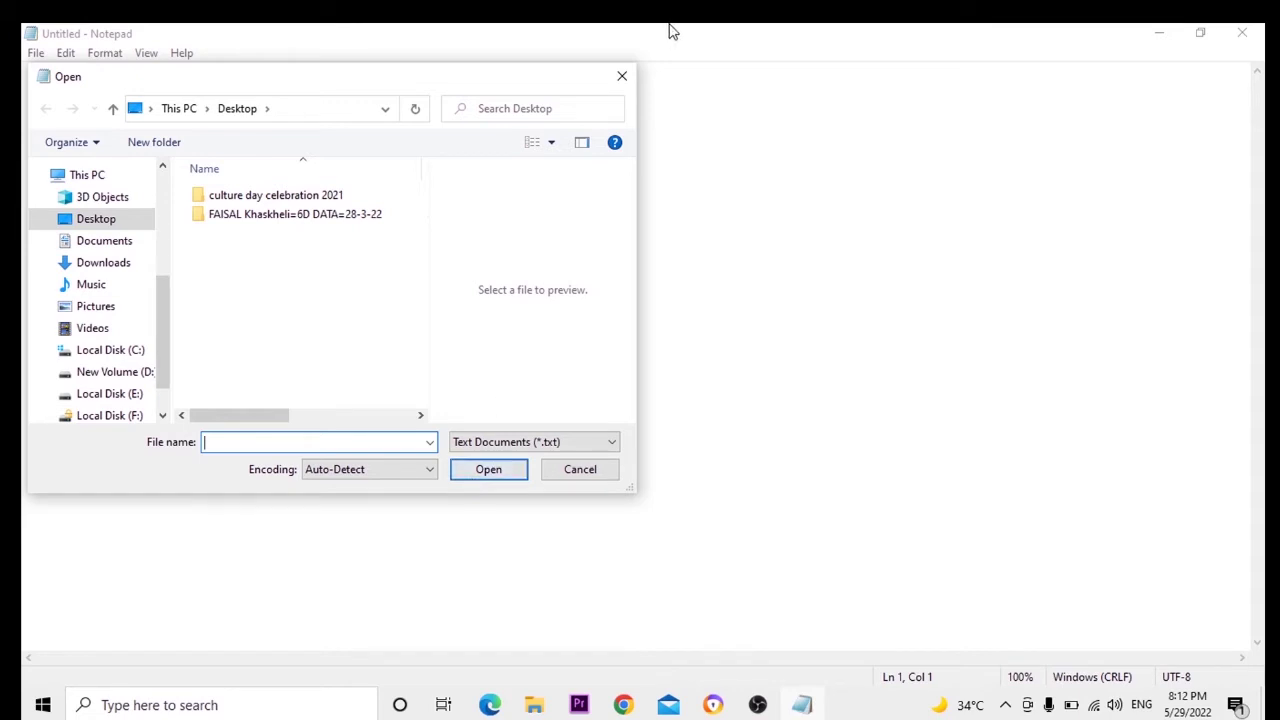
click(621, 76)
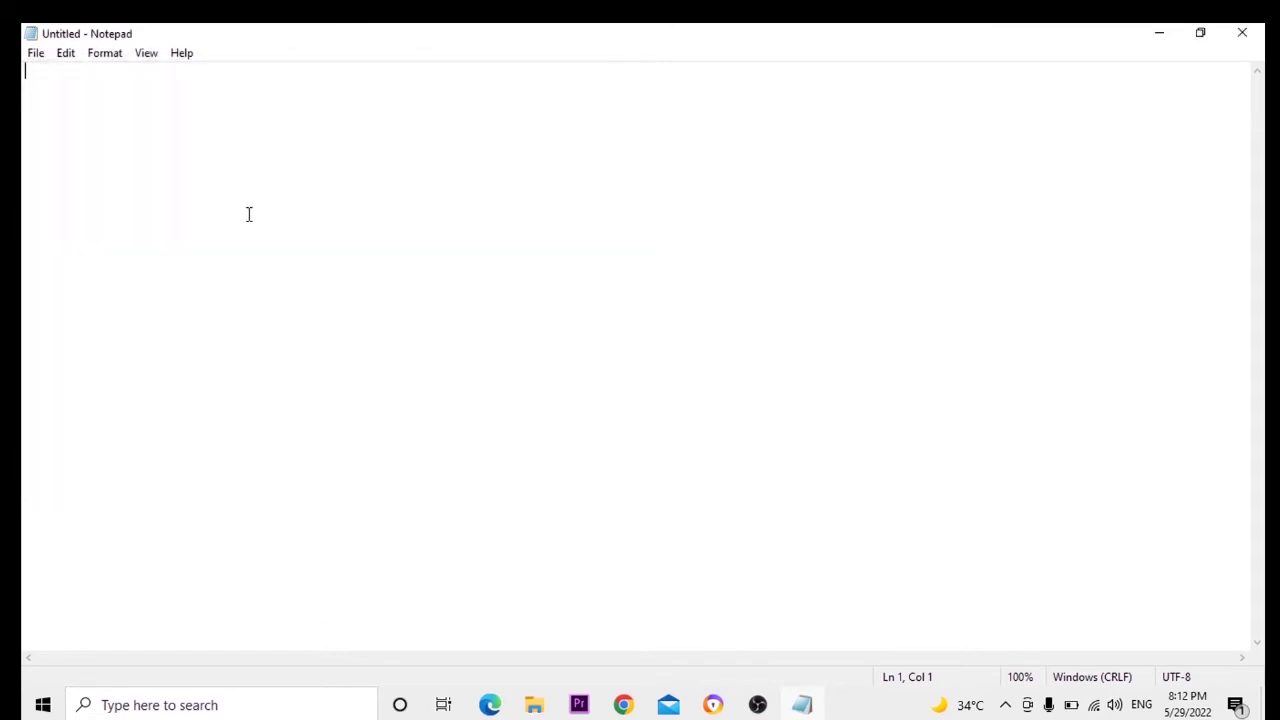
key(ctrl+o)
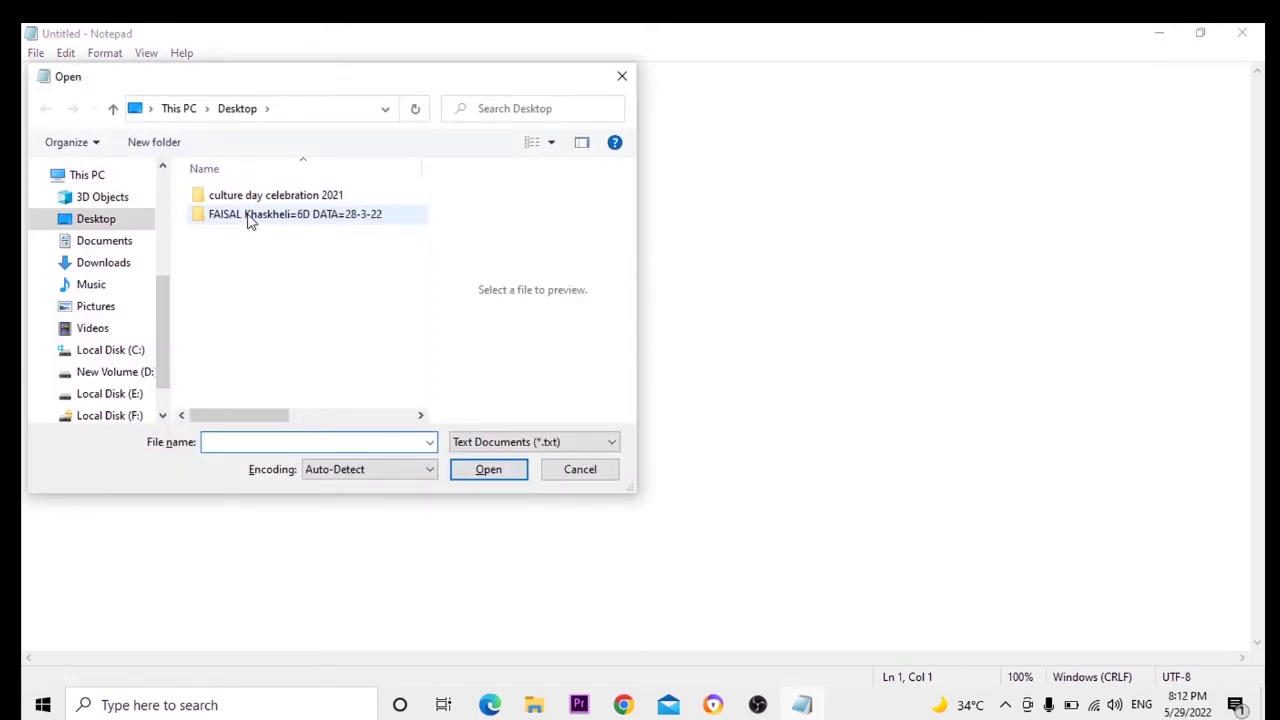
click(622, 78)
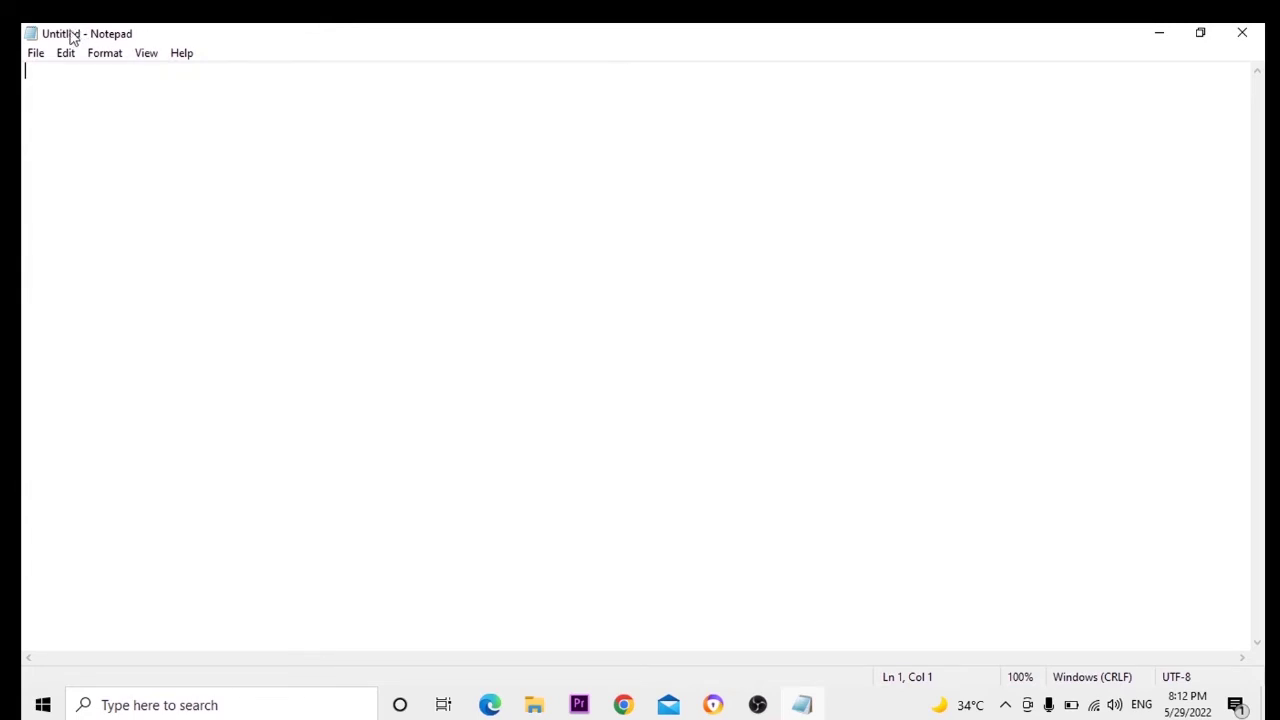
- Enter "ghgyhvyj" in the blank document and save it to the Desktop as a text document named test
click(36, 55)
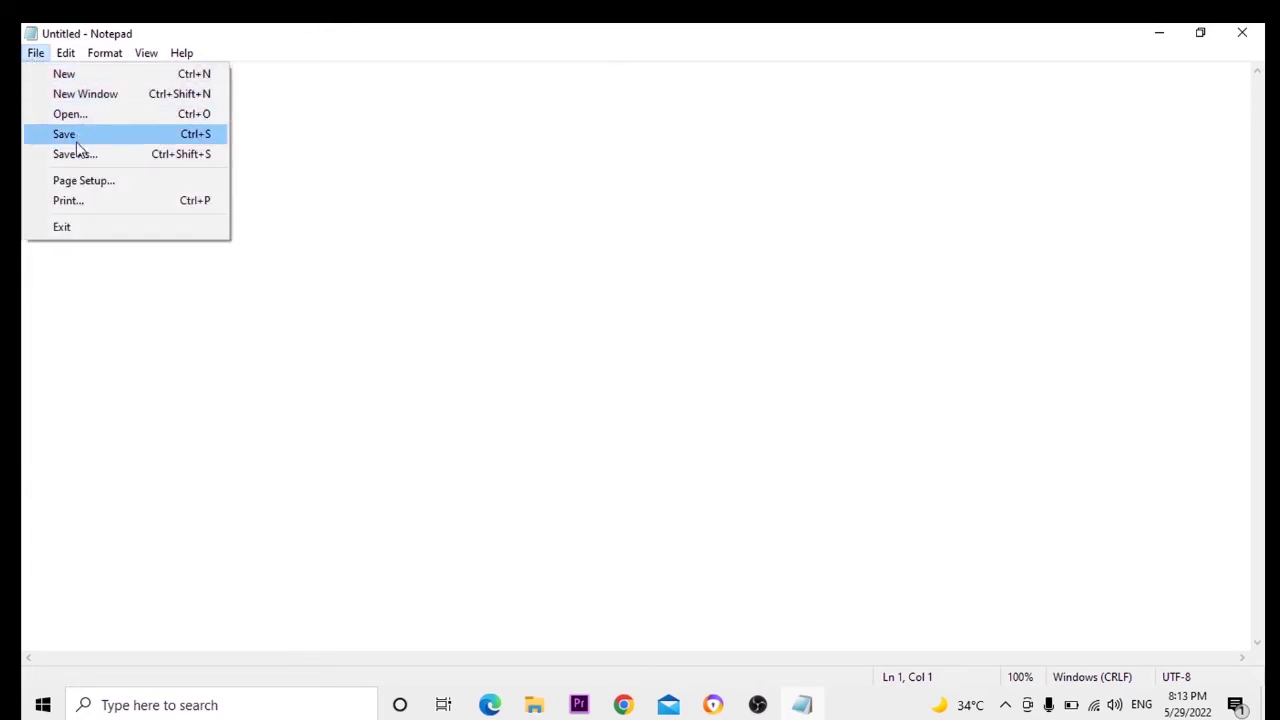
click(376, 166)
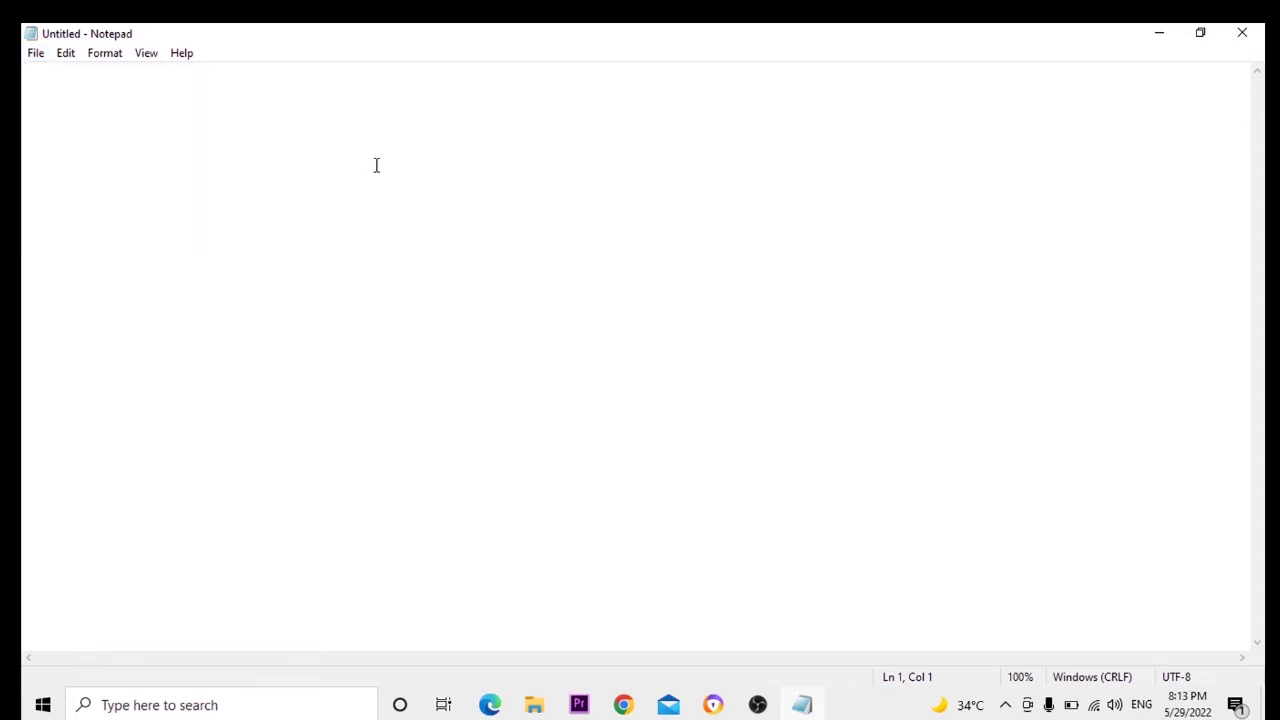
text(ghgyhvyj)
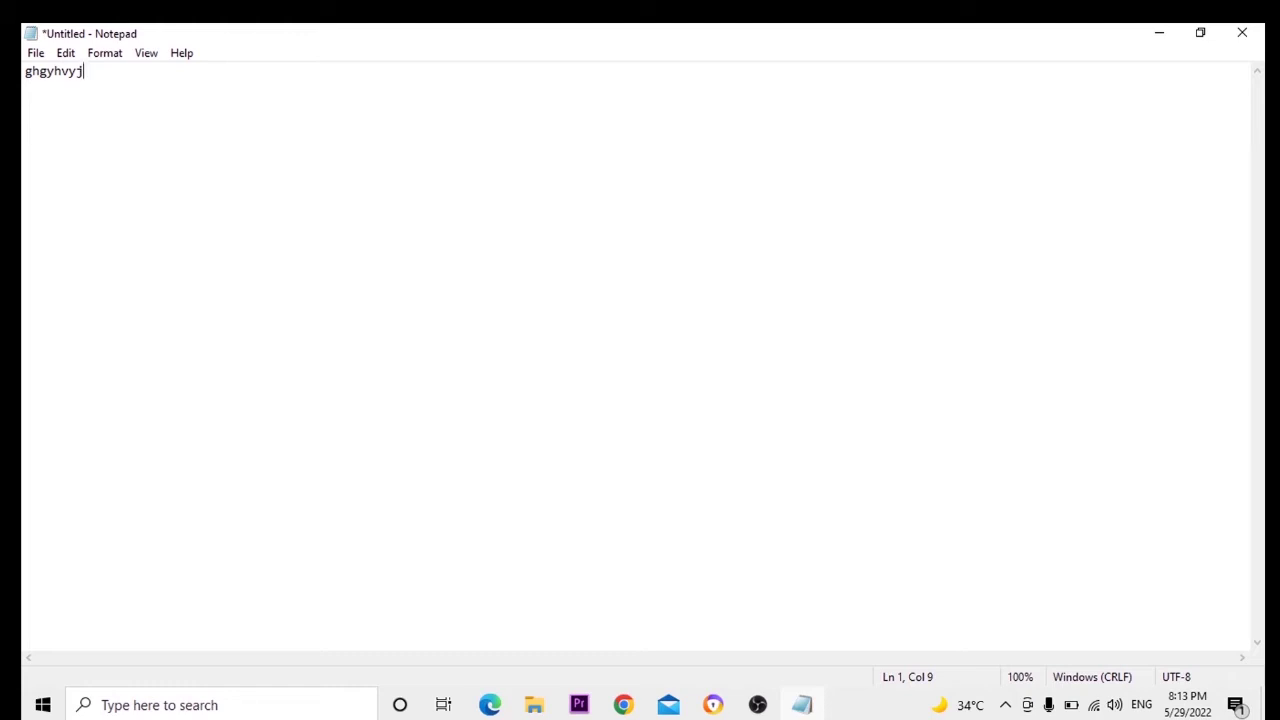
click(35, 54)
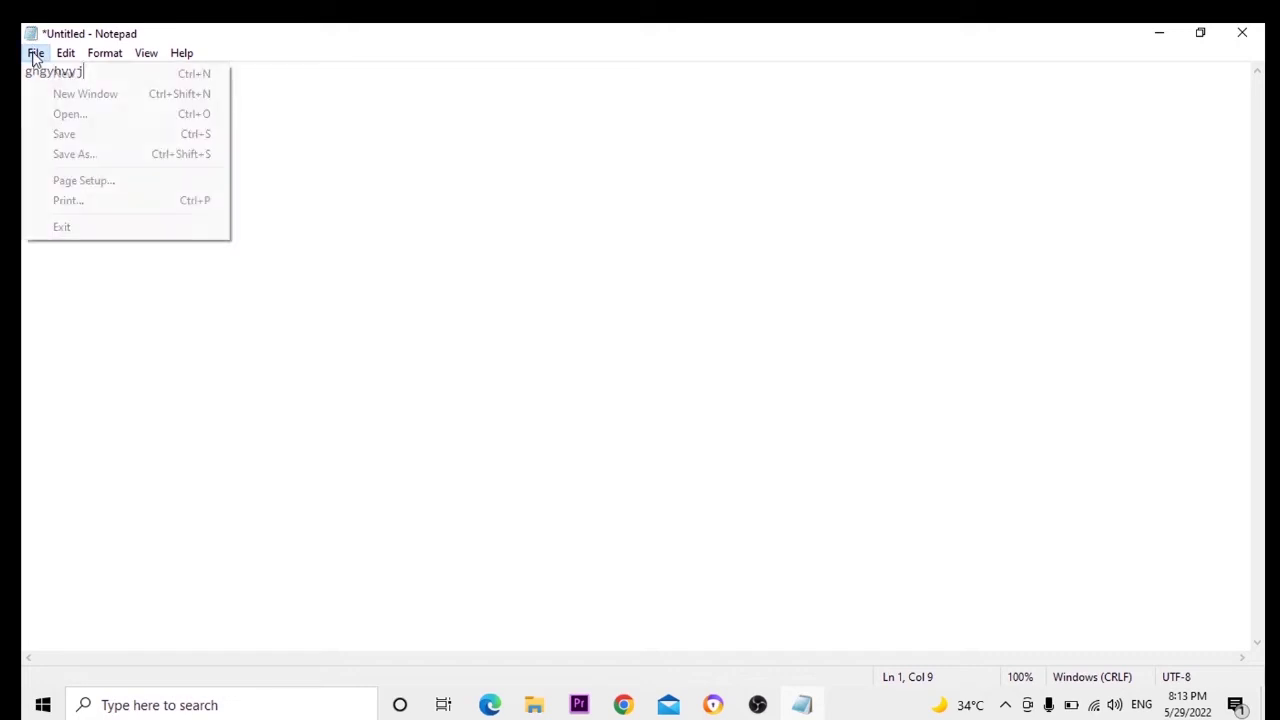
click(77, 142)
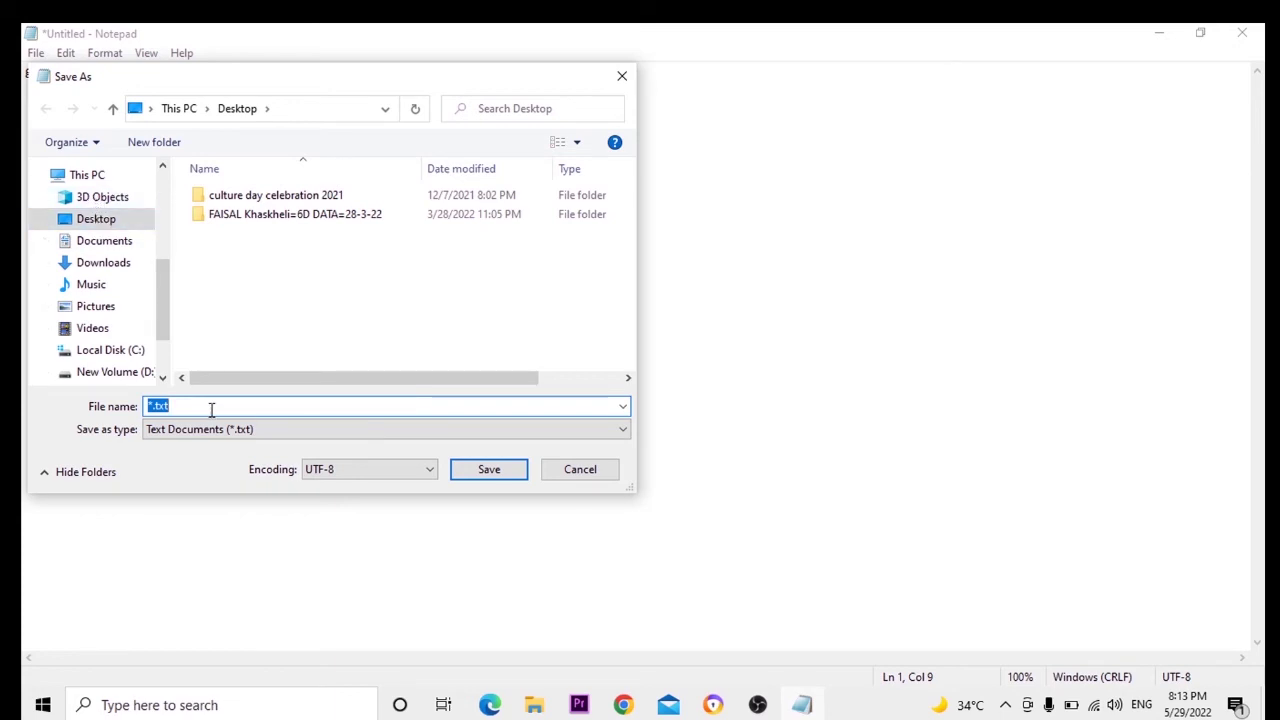
key(BackSpace)
text(test)
click(483, 472)
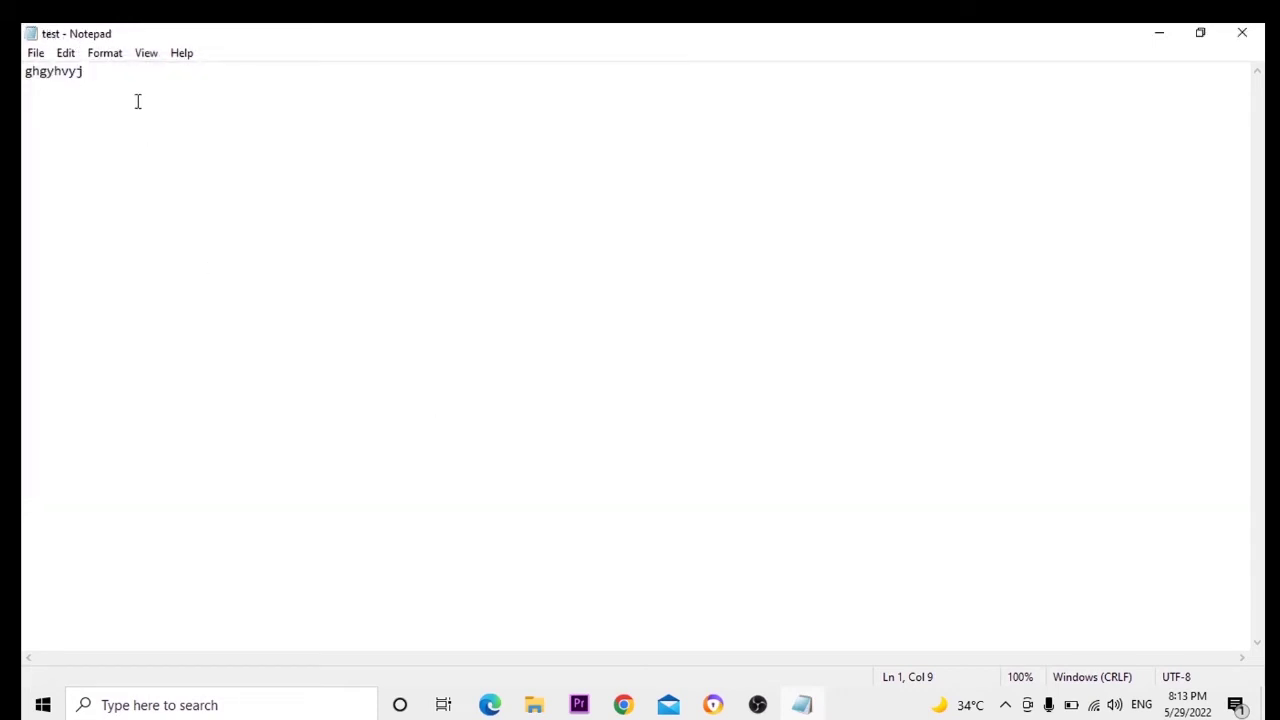
- Add a second line reading "gfhbbybuuj" to the test document and save it
key(Return)
text(gfhbbybuu)
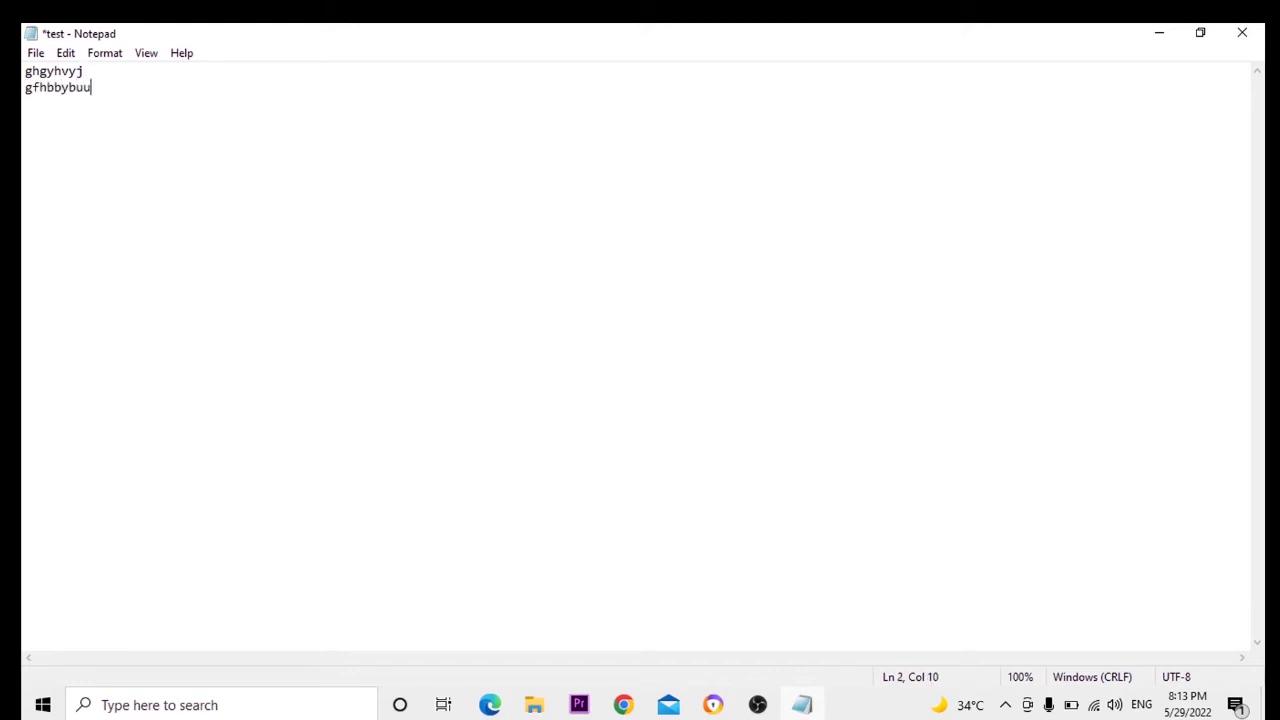
text(j)
key(ctrl+s)
- Add a third line "gjhih" and try Save As under the existing name test on the Desktop, declining to replace the file
key(Return)
text(gjhij)
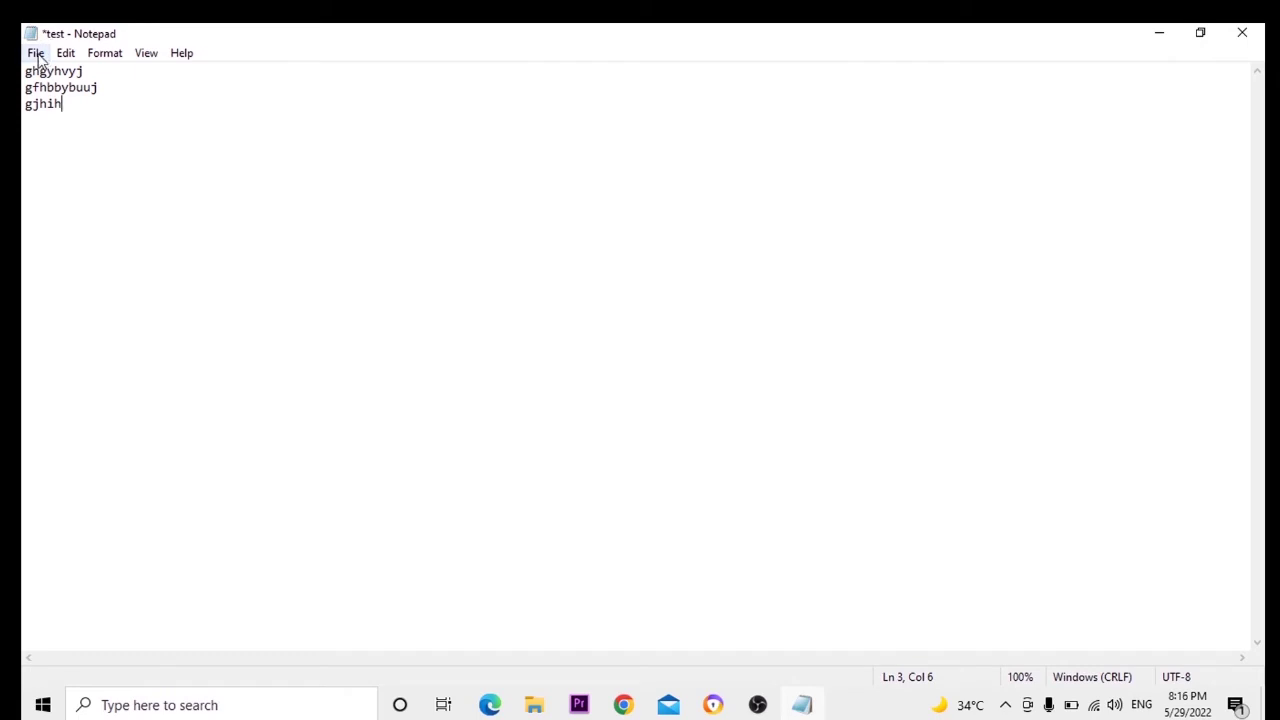
click(36, 55)
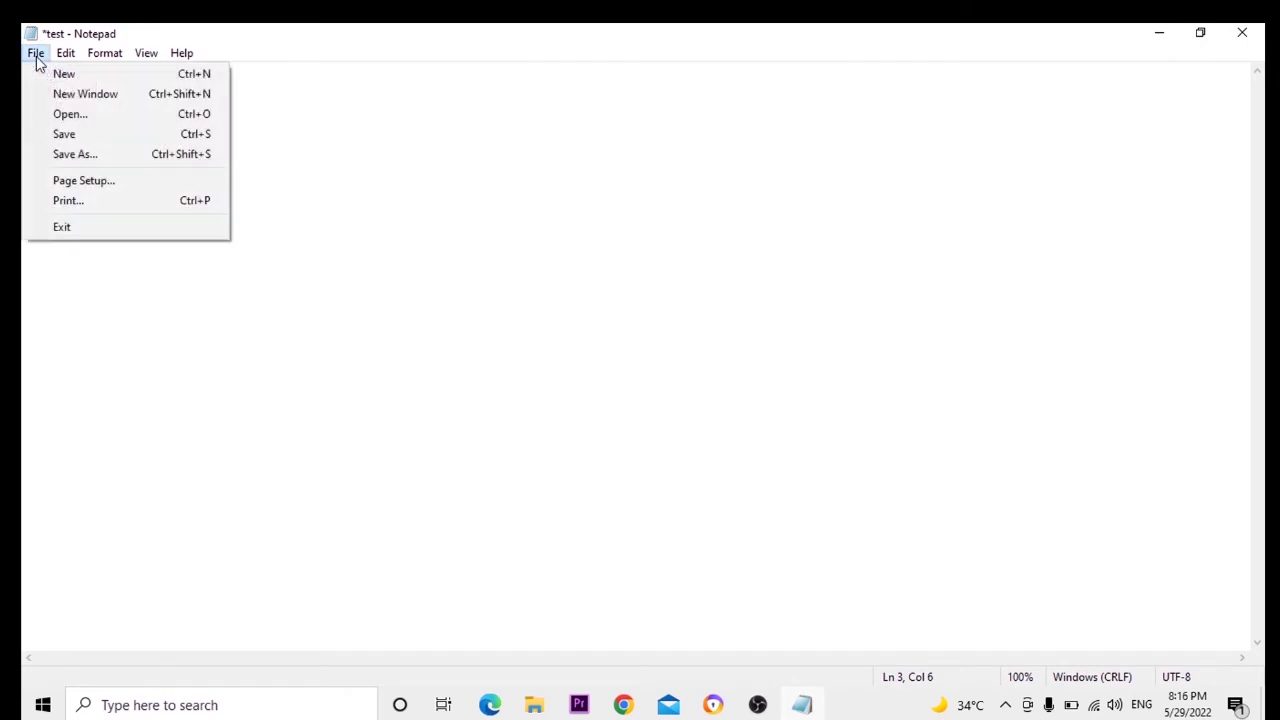
click(63, 155)
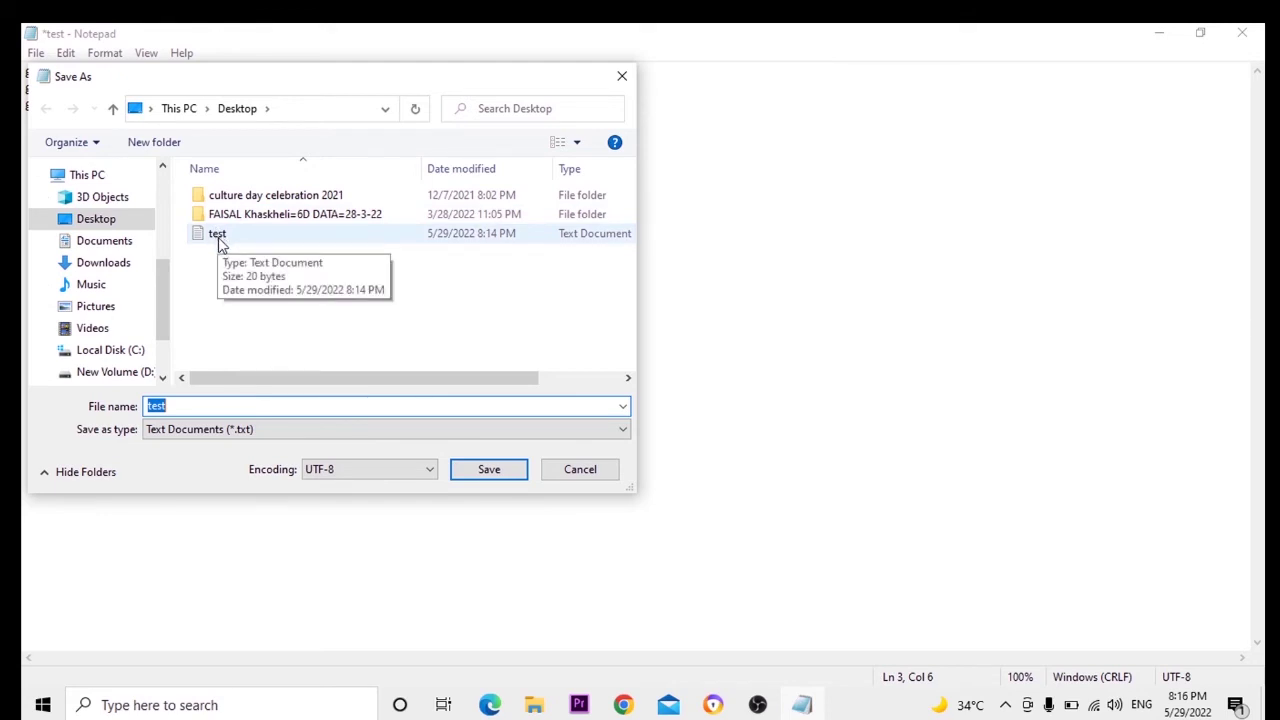
click(199, 406)
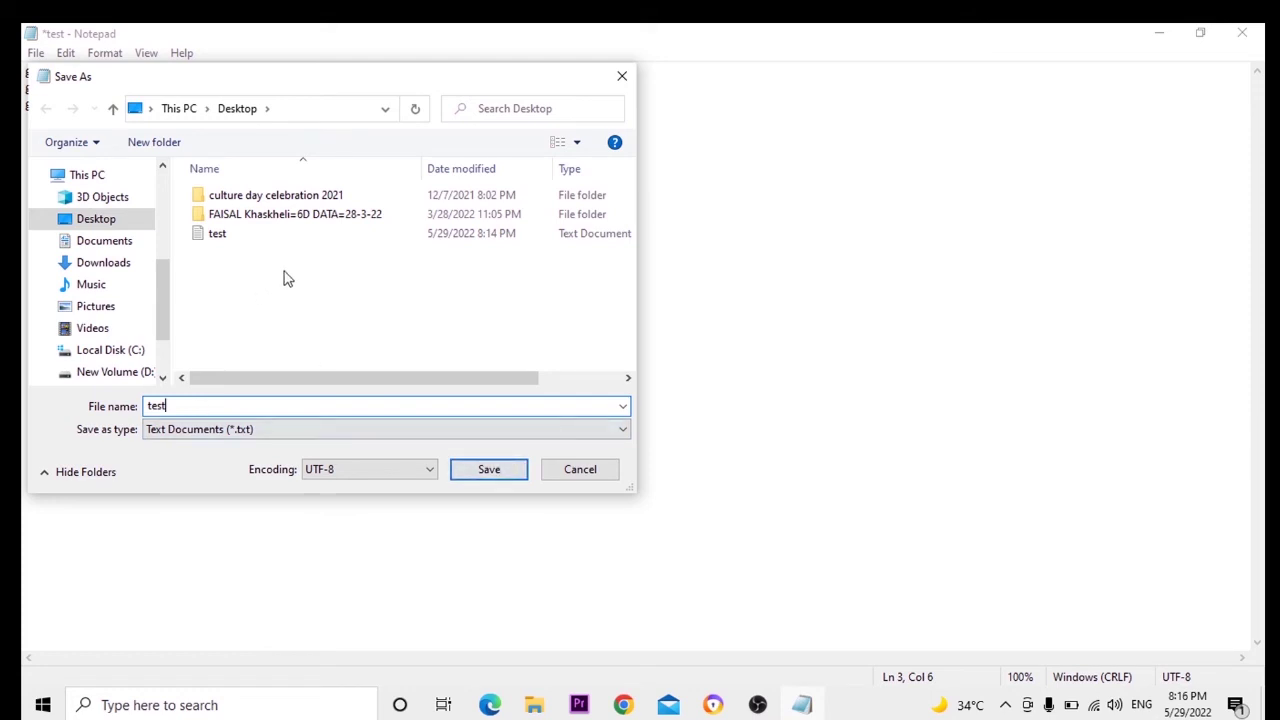
click(482, 468)
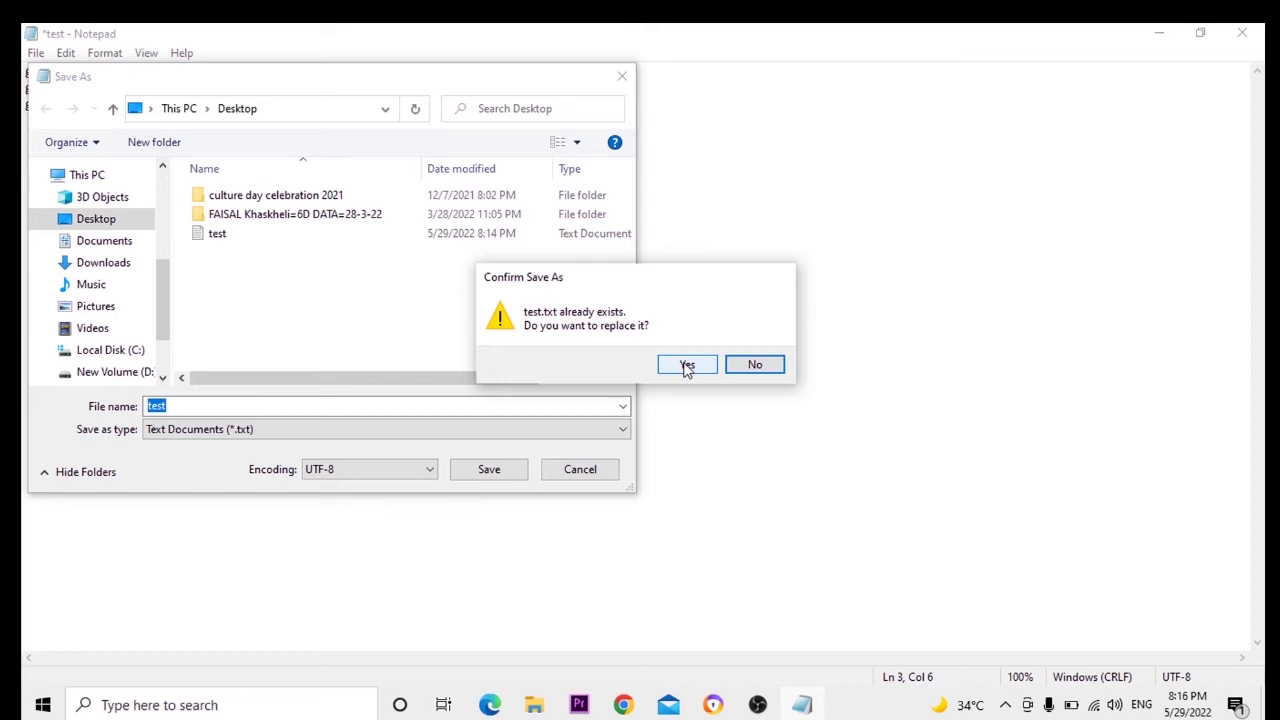
click(737, 365)
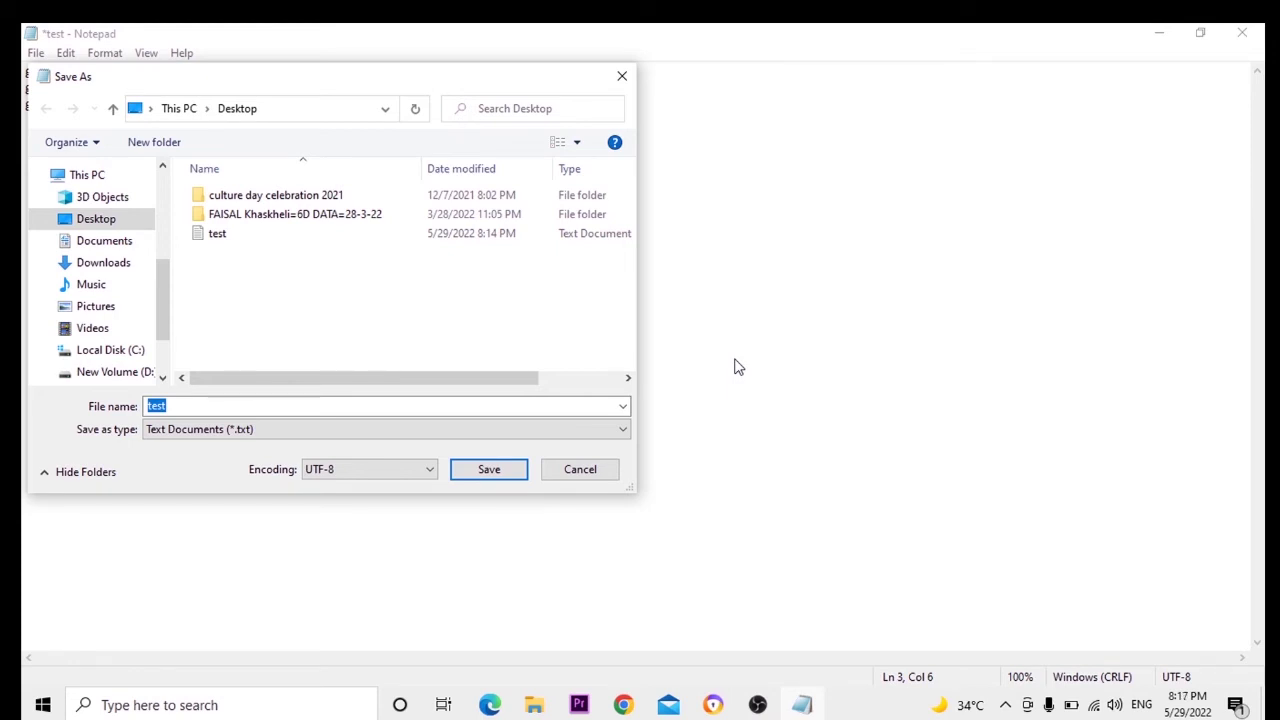
- Change the file name to test1 and save the copy to the Desktop as a text document
click(195, 405)
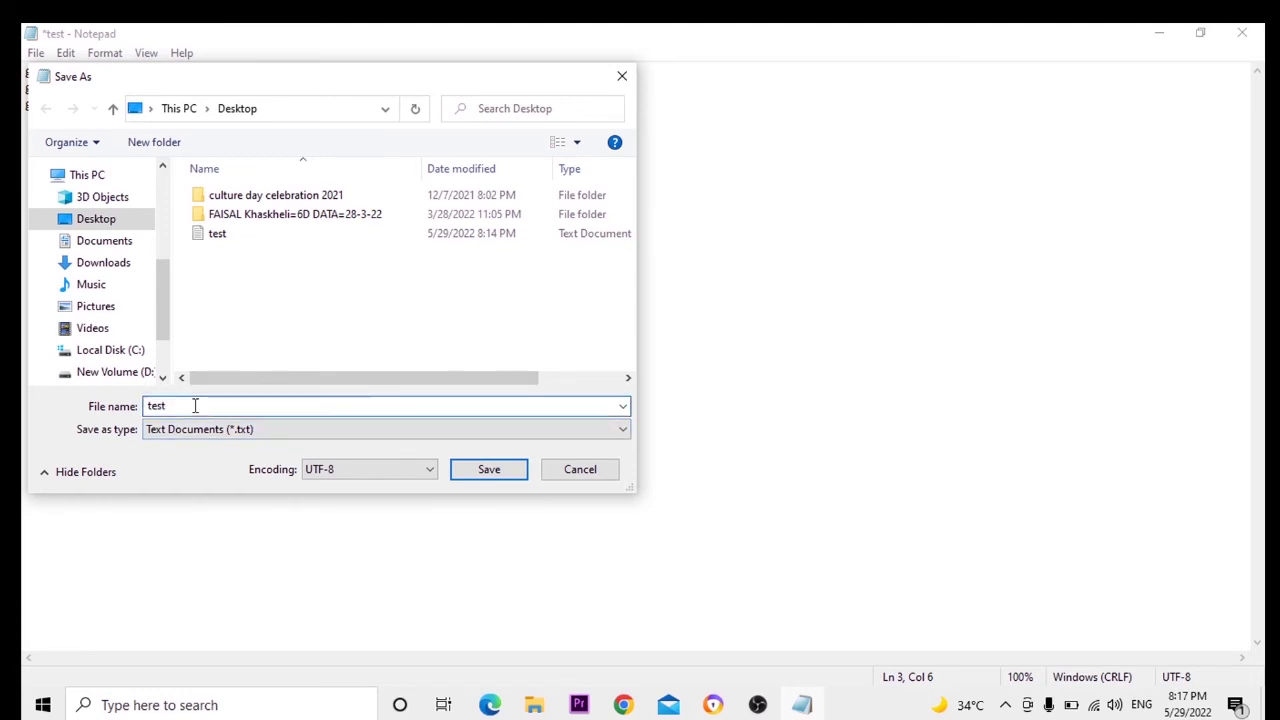
double_click(195, 405)
text(1)
click(465, 472)
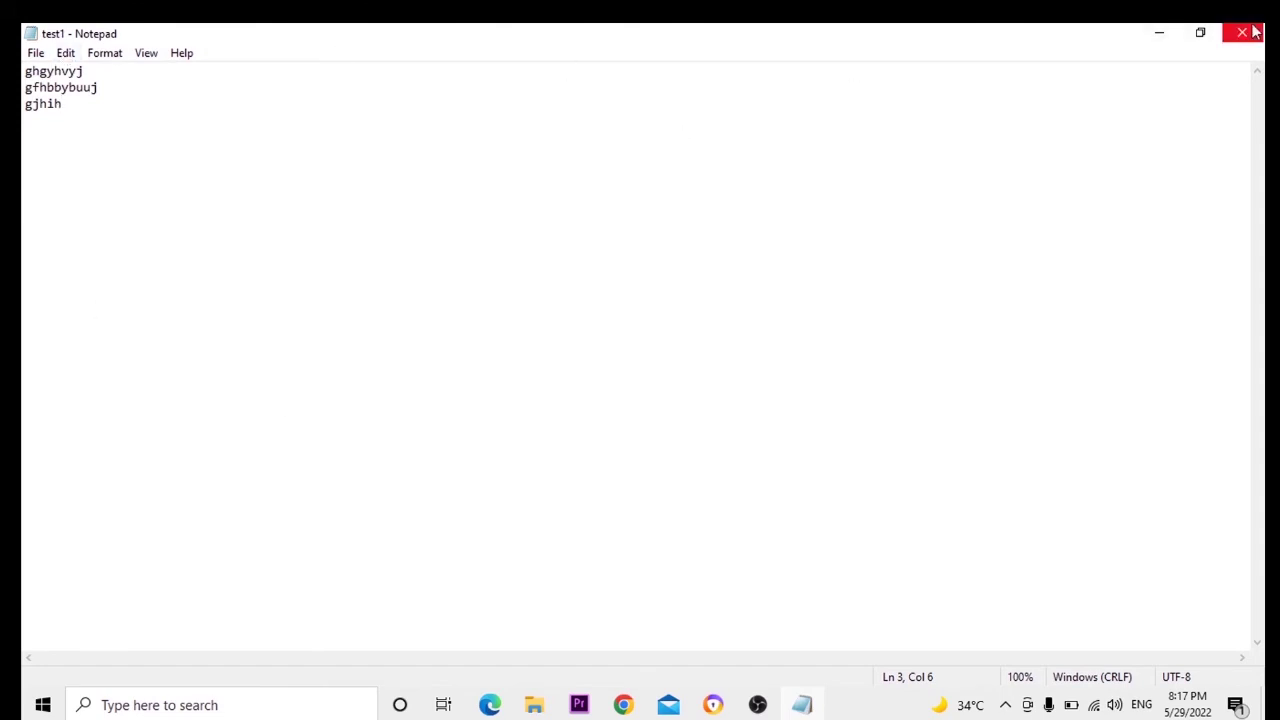
- Minimise test1, open the test file from the Desktop and compare the contents of the two documents
click(1155, 34)
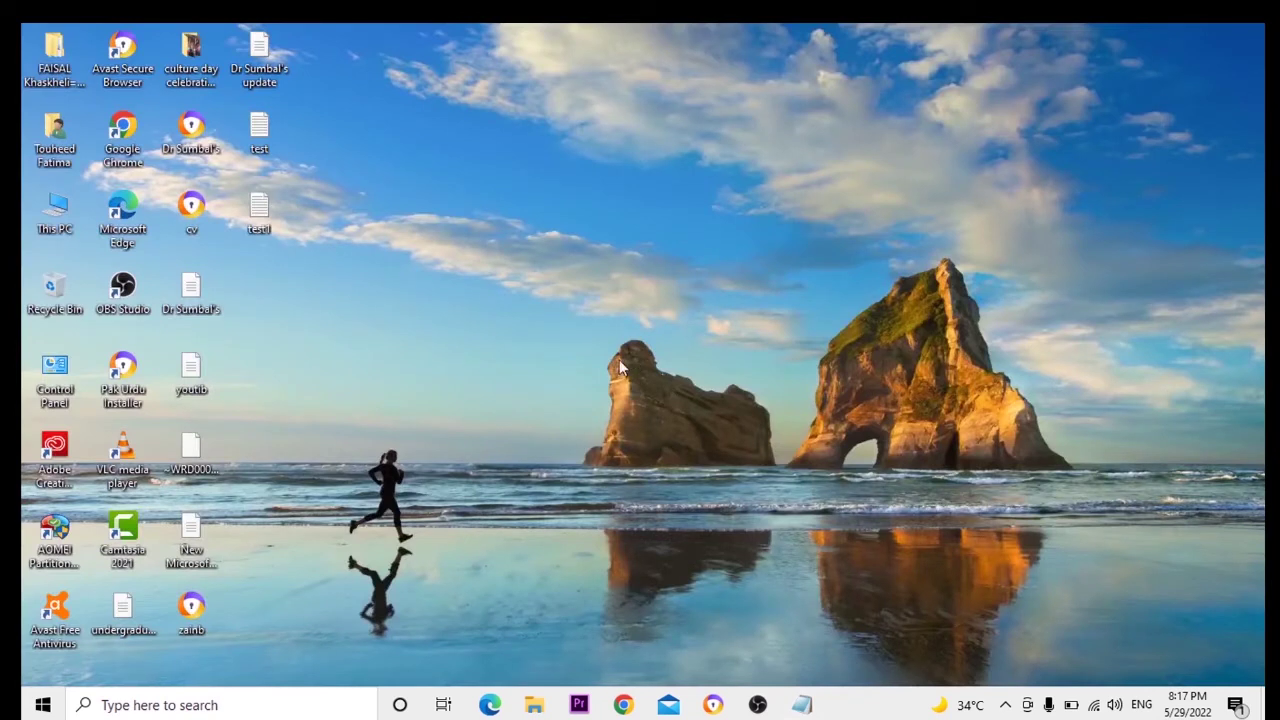
double_click(261, 140)
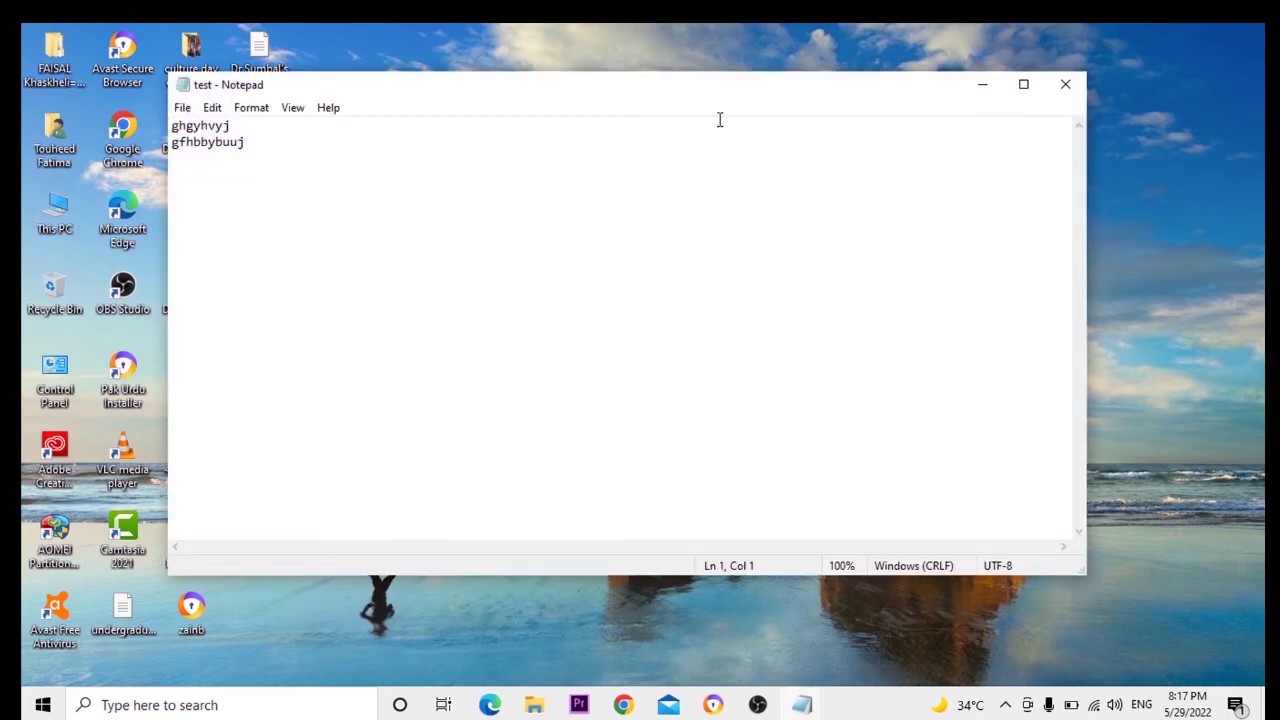
click(803, 705)
click(734, 666)
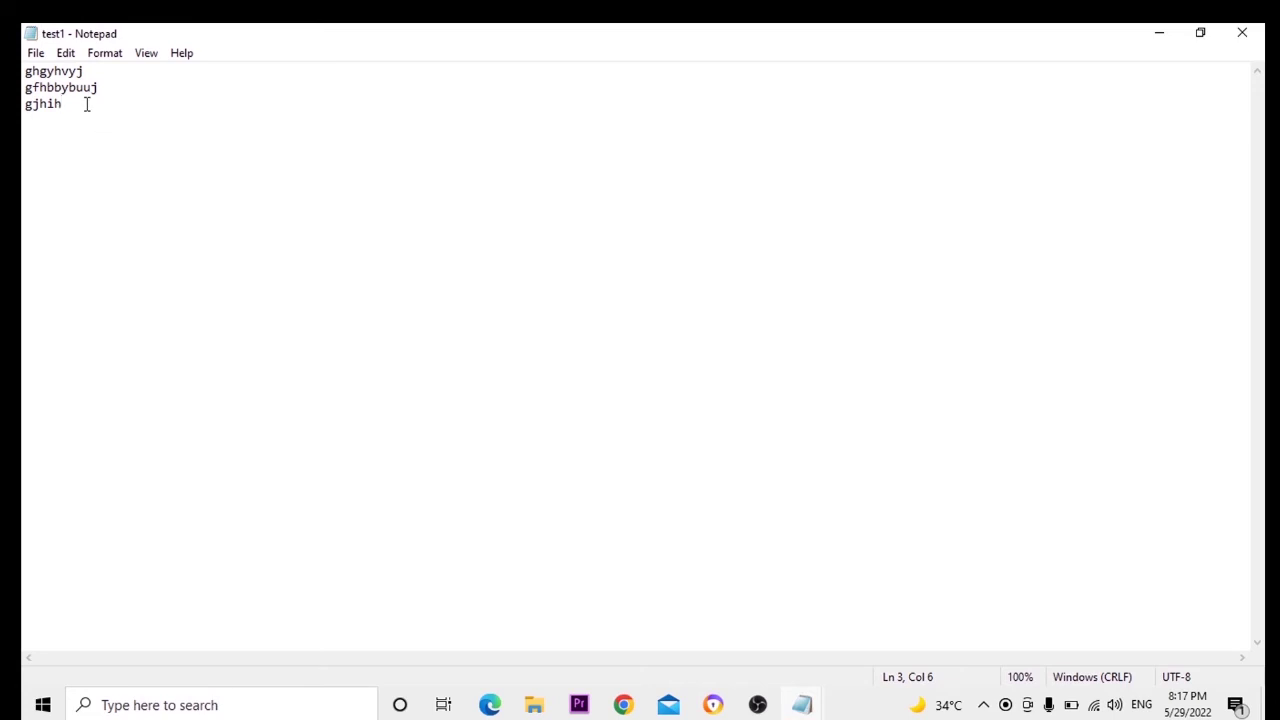
click(805, 705)
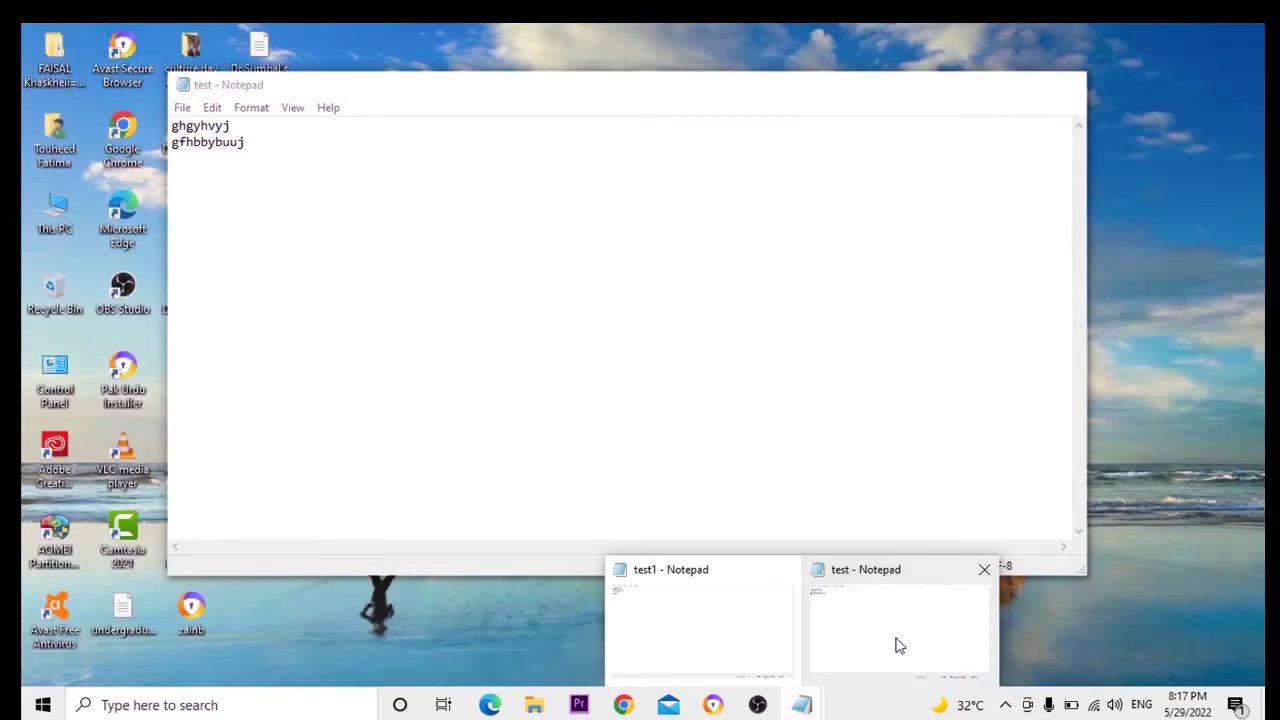
click(897, 645)
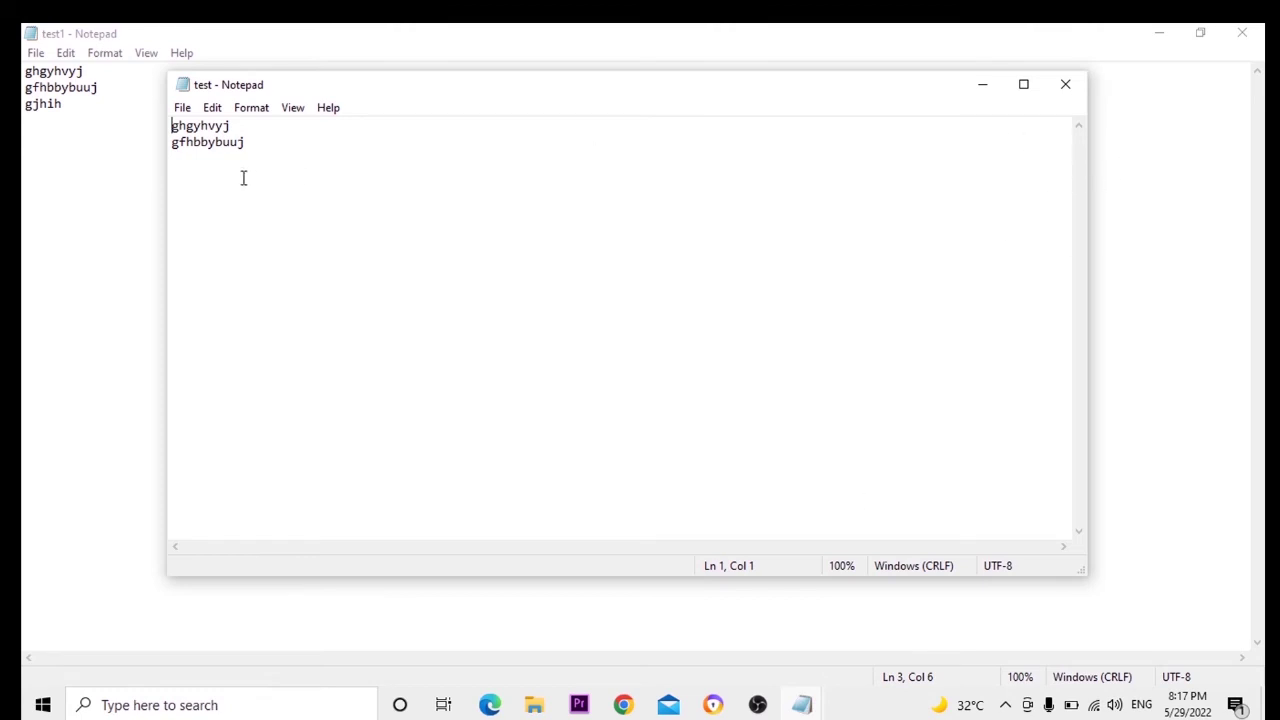
- Add a third line reading "ghjjiii" to the test document and save it
click(261, 148)
key(Return)
text(ghjjiii)
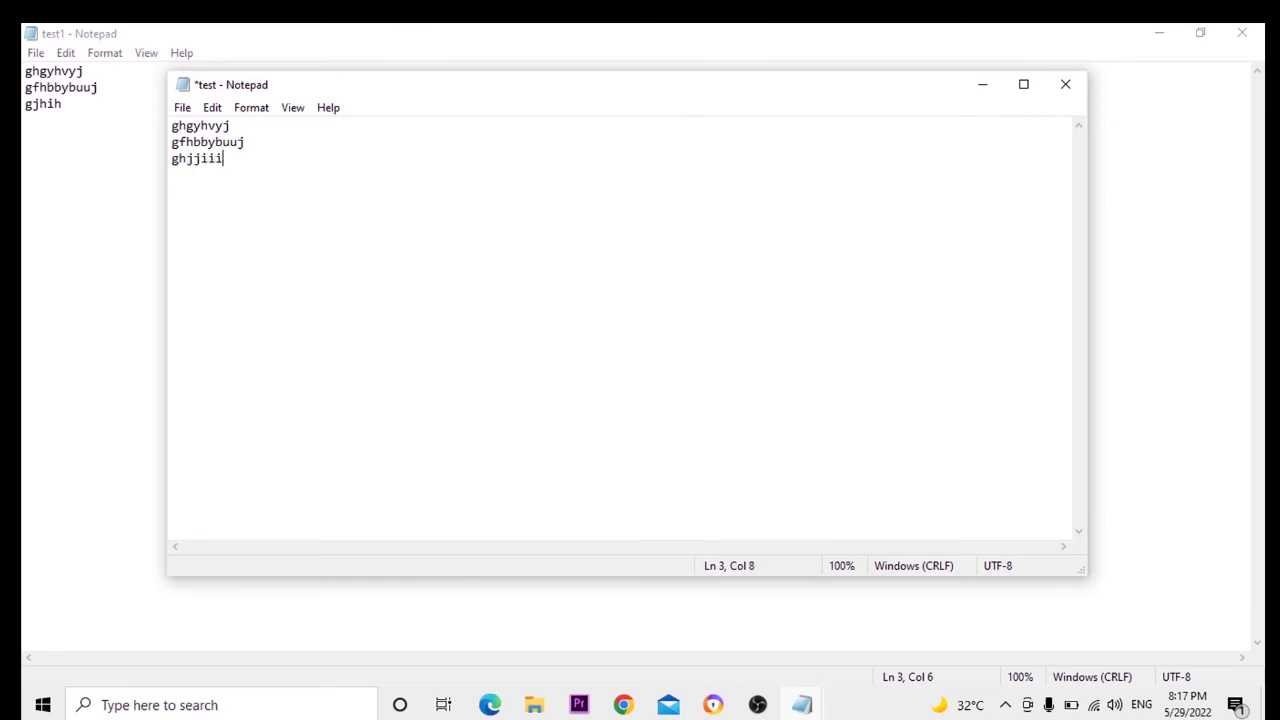
key(ctrl+s)
- Add a fourth line "fghg" to test and use Save As to replace the existing test file on the Desktop
key(Return)
text(fghg)
click(189, 114)
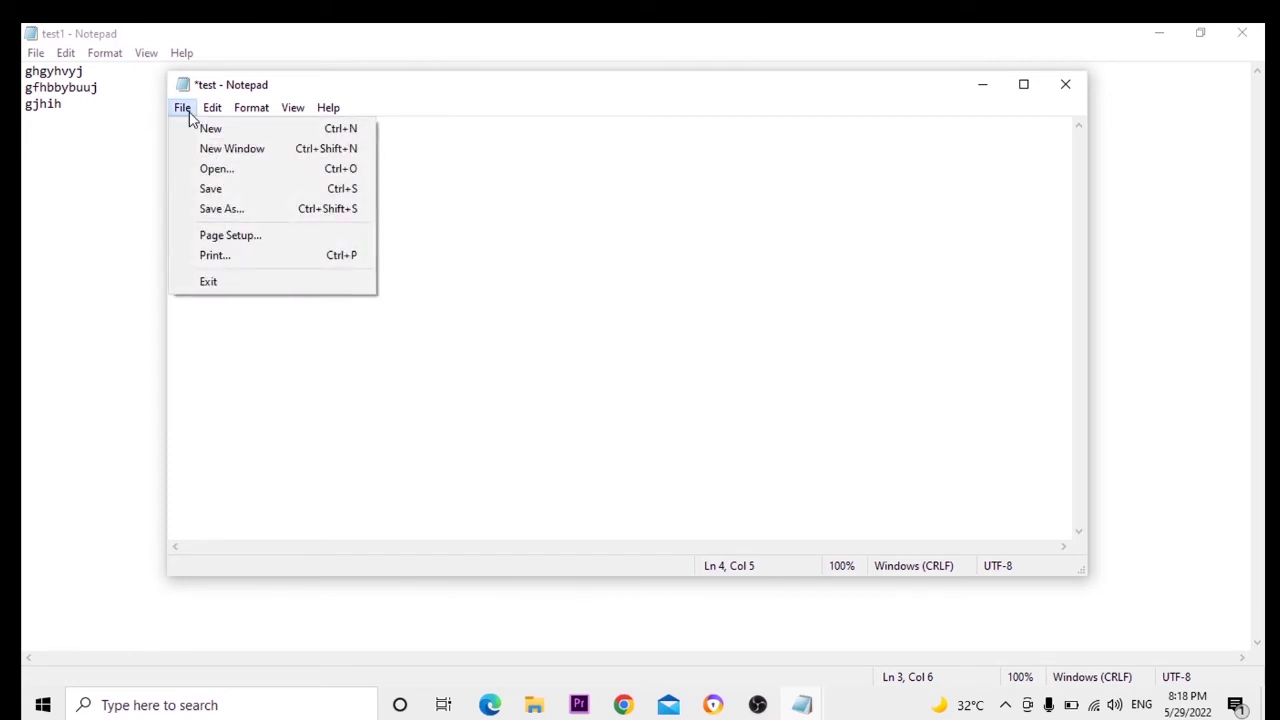
click(240, 211)
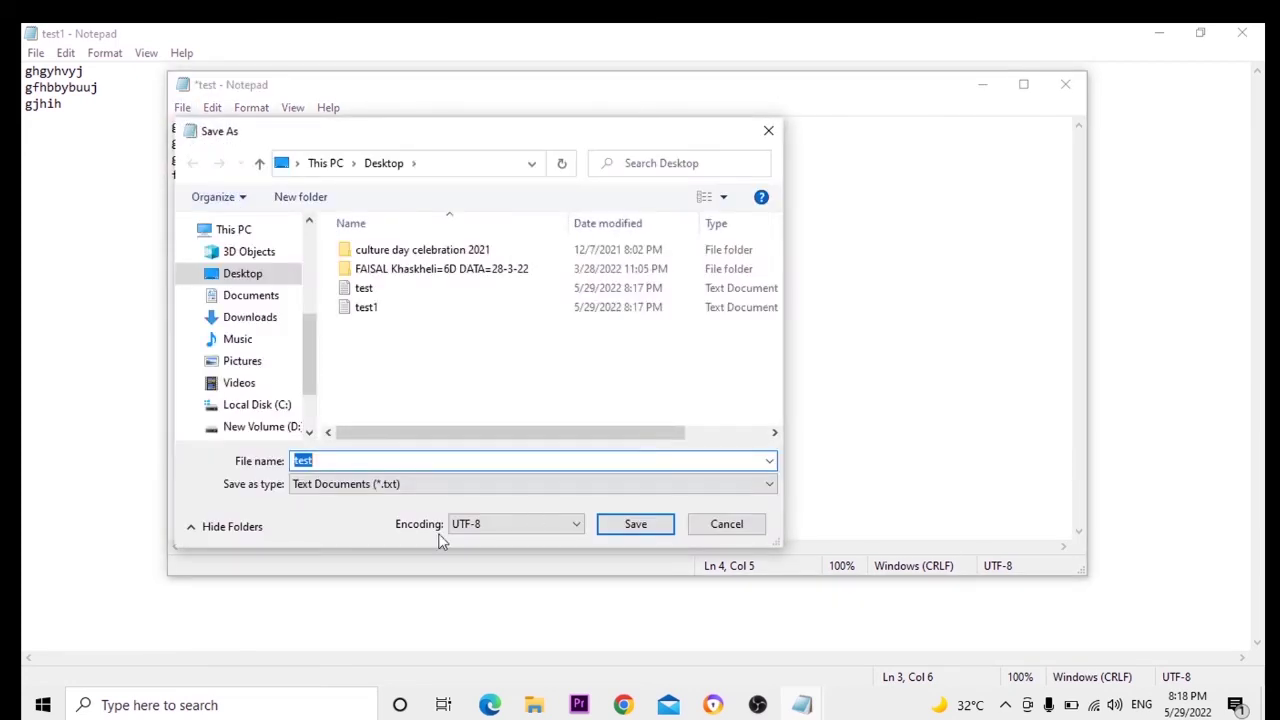
click(647, 527)
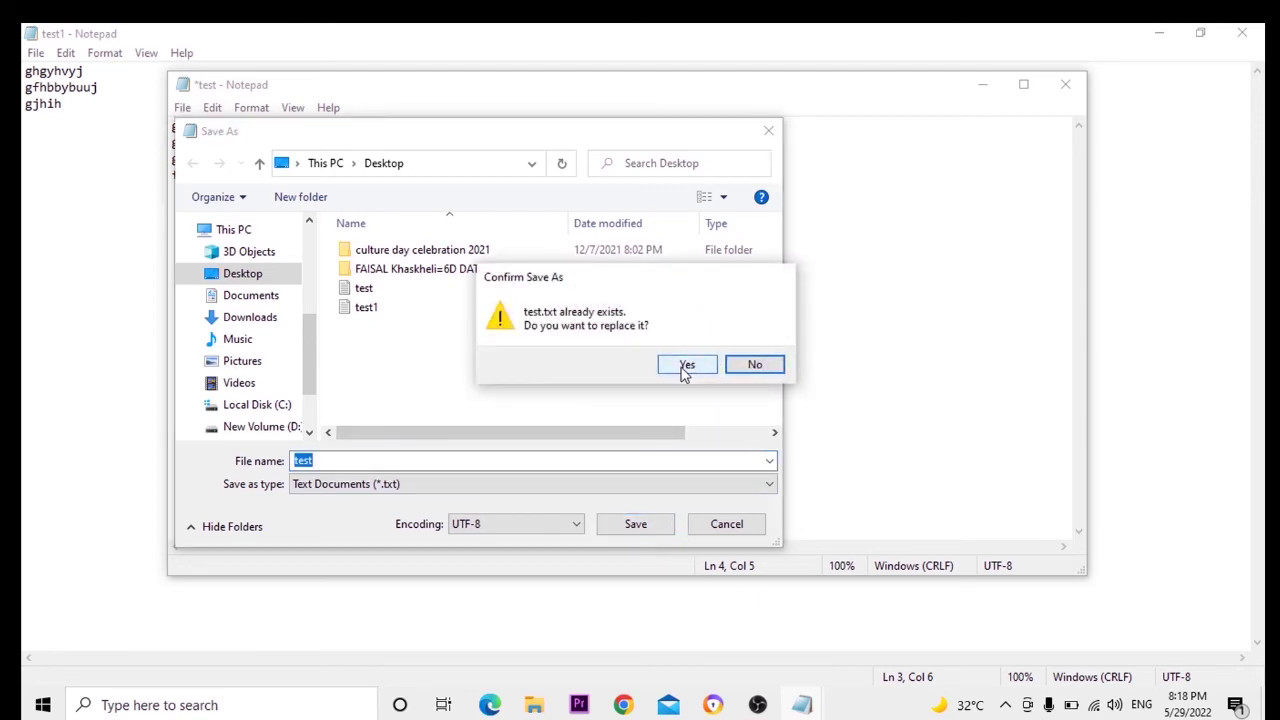
click(685, 368)
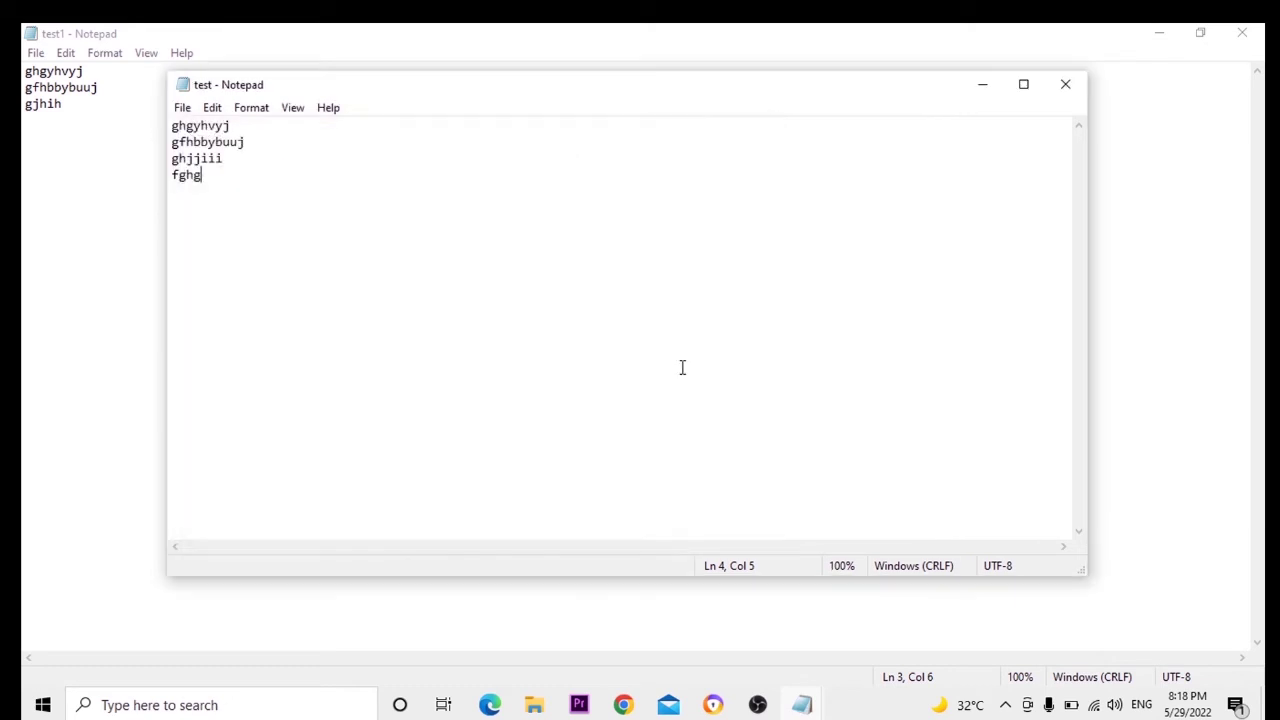
- Close the test window, minimise test1 and reopen the test file from the Desktop
click(1063, 90)
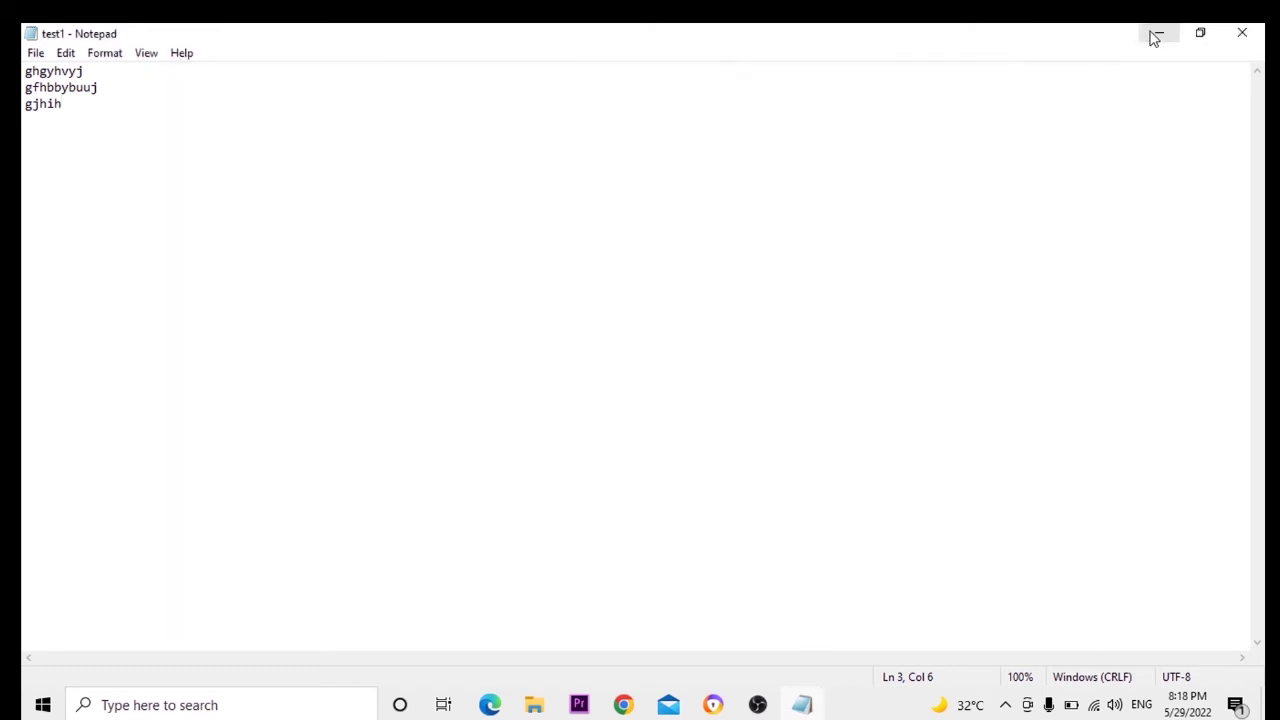
click(1155, 34)
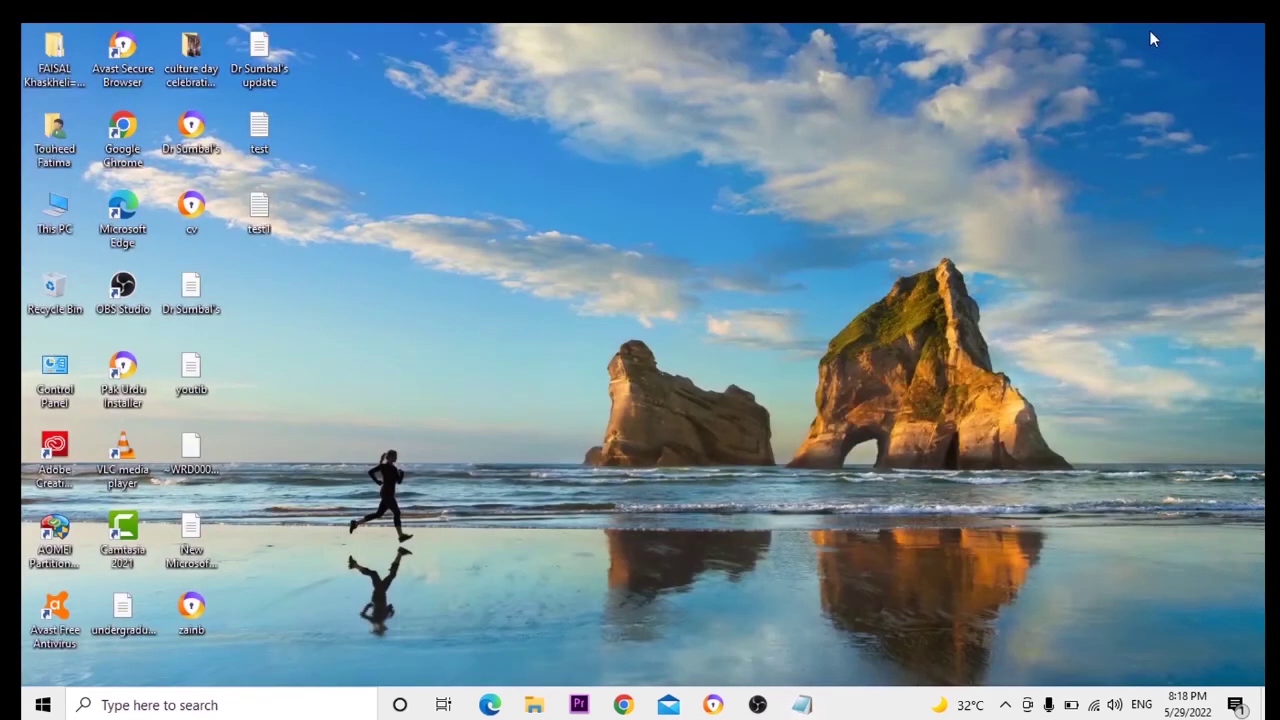
double_click(250, 140)
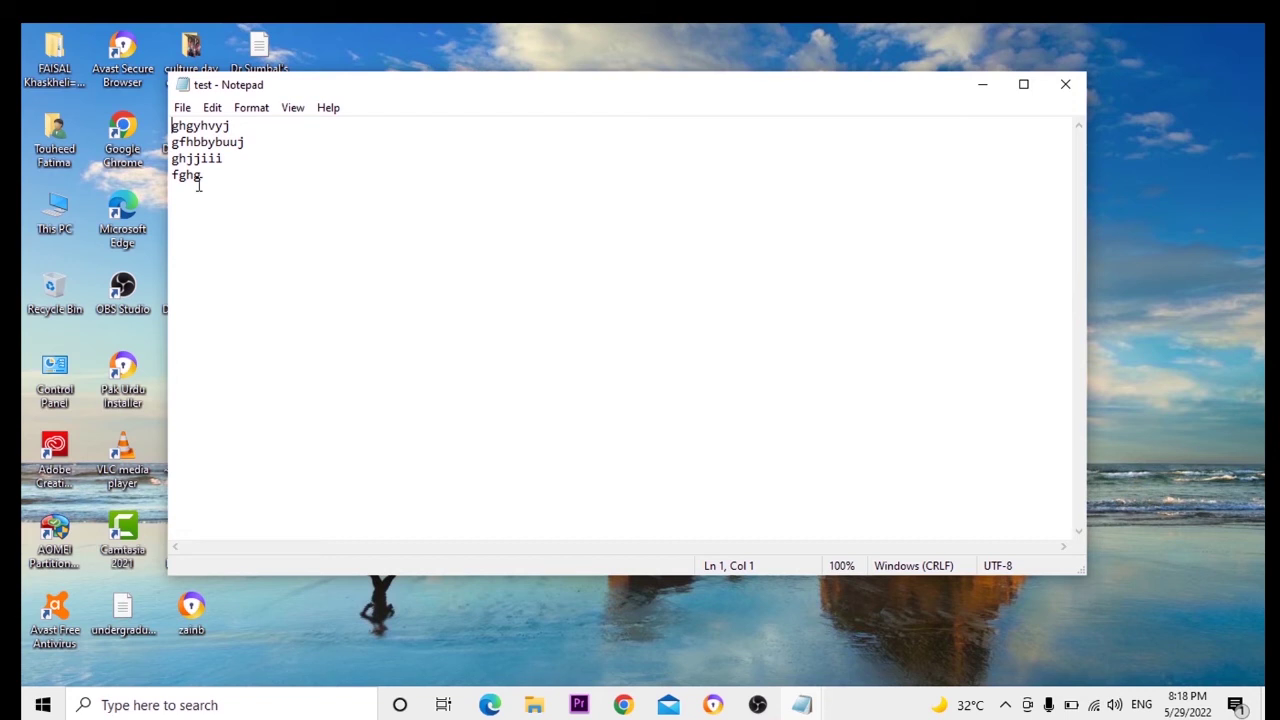
- Bring up the Save As dialog for test, browse to the Documents folder and dismiss the dialog without saving
click(181, 112)
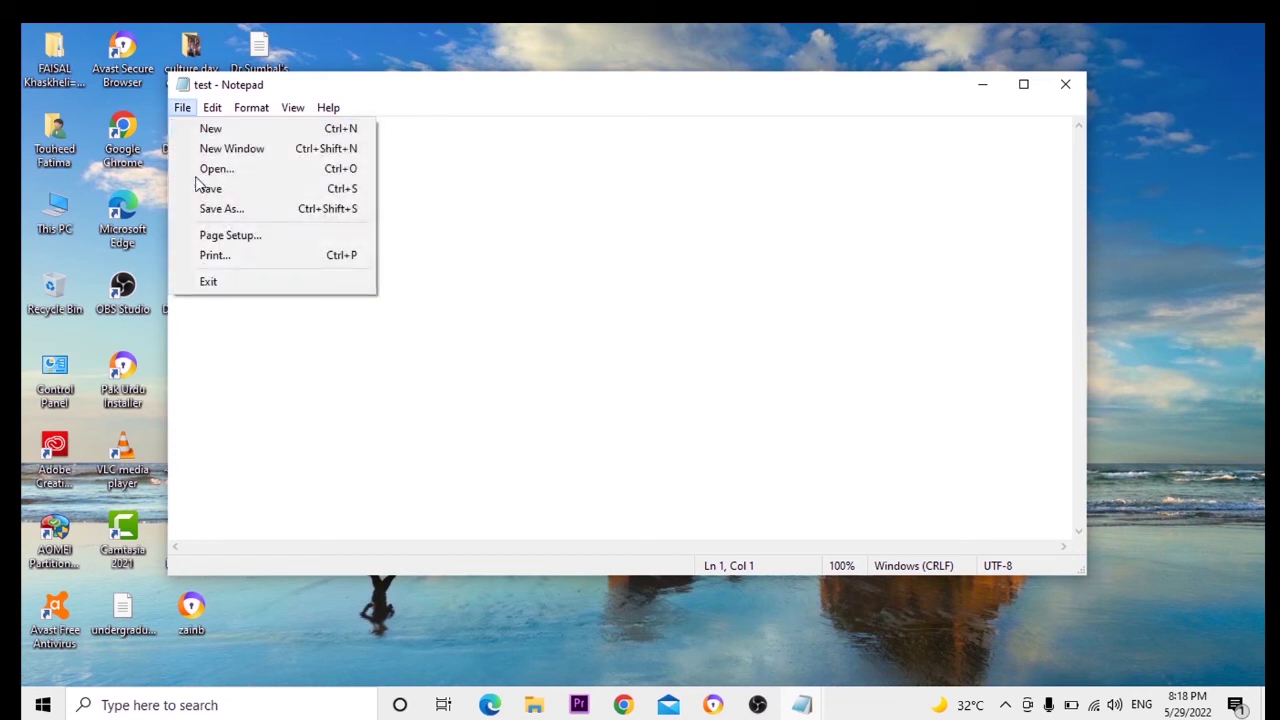
click(212, 209)
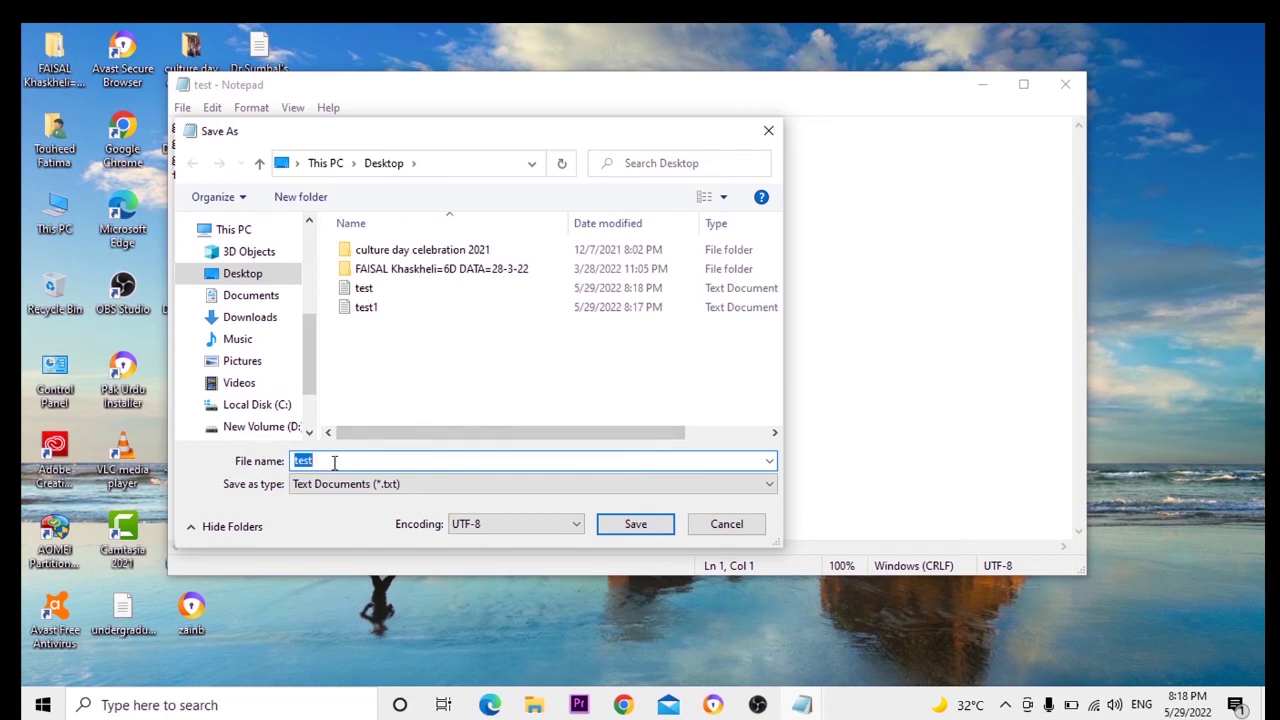
click(333, 461)
click(325, 484)
click(320, 461)
click(247, 302)
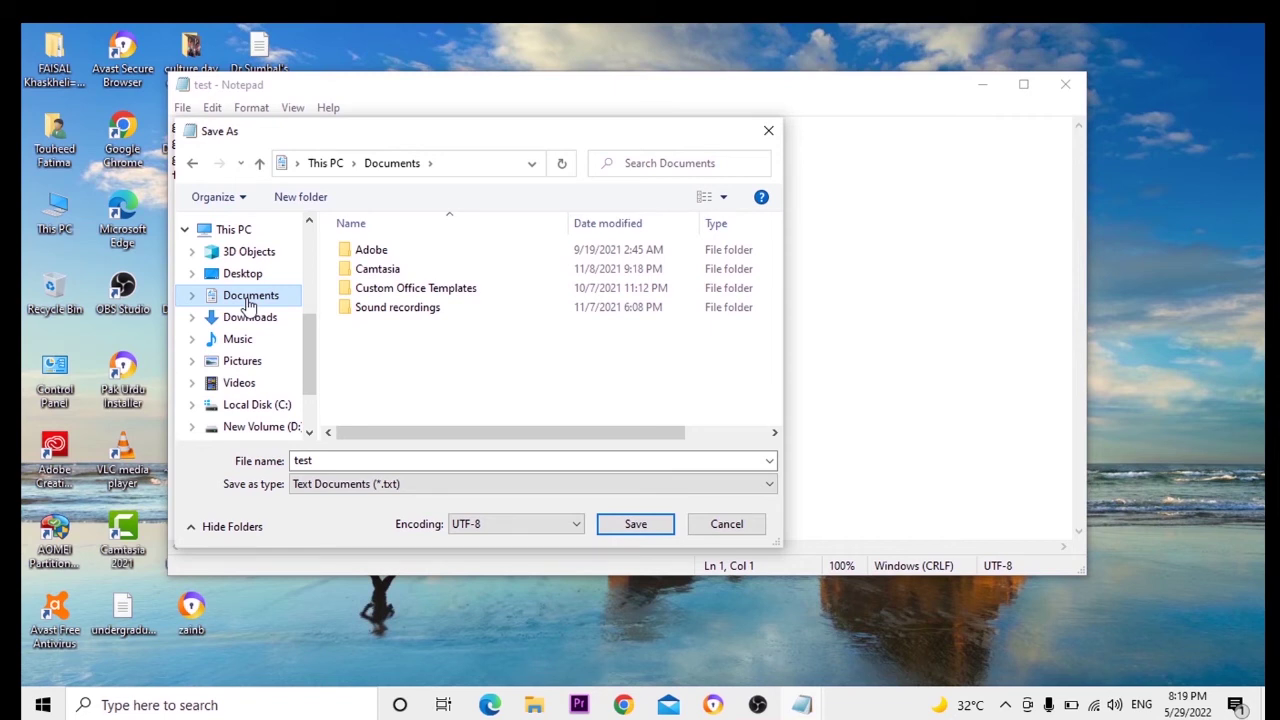
click(771, 137)
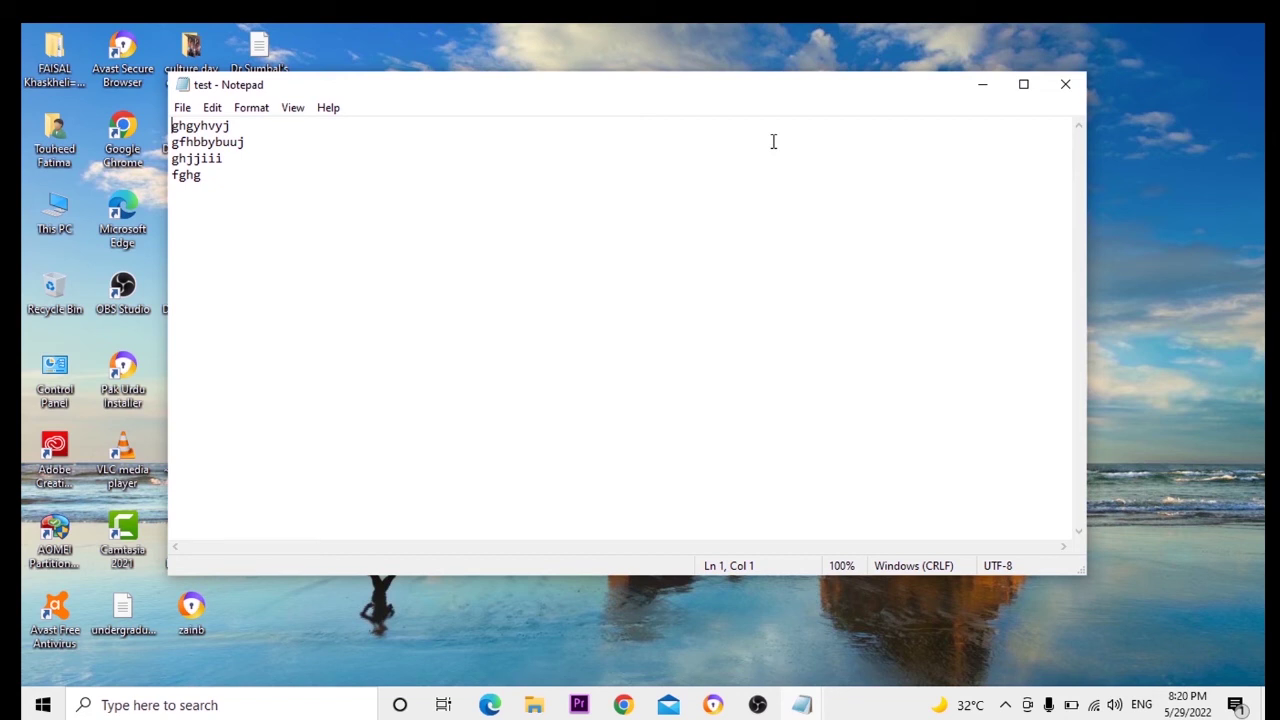
- Check the shortcut for Save As, use it to bring up the dialog, and dismiss it without saving
click(183, 110)
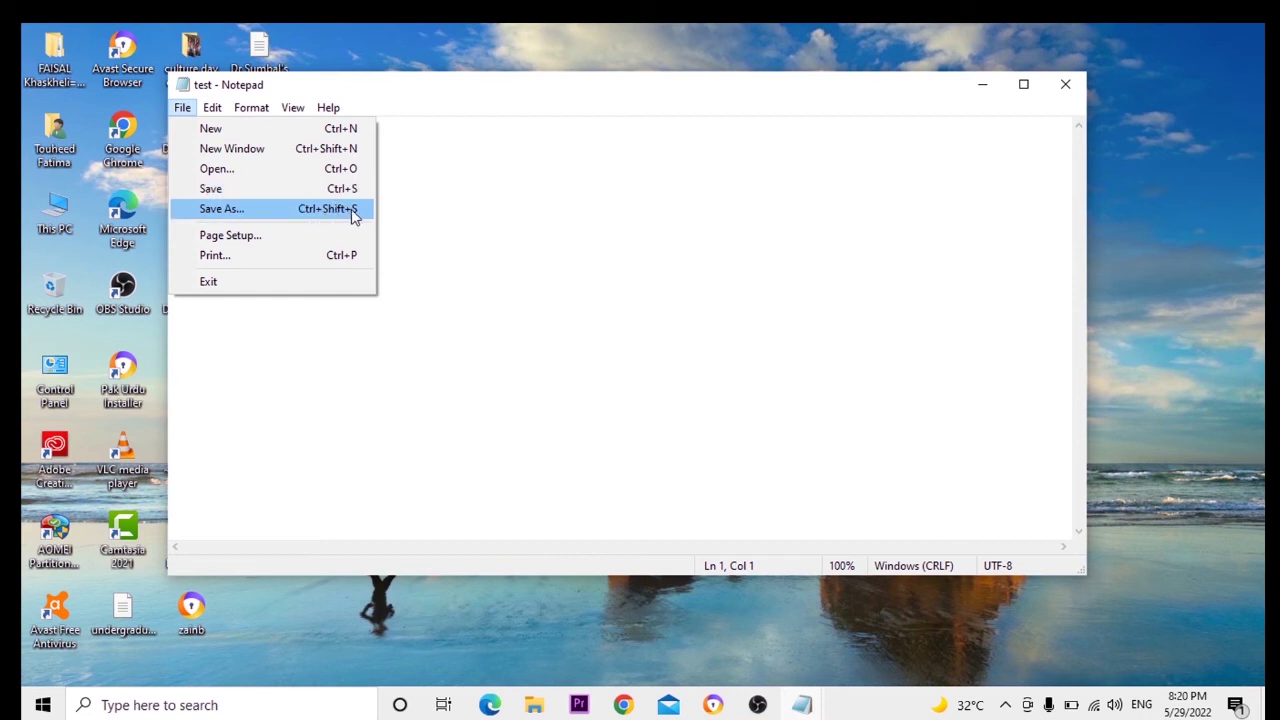
click(464, 234)
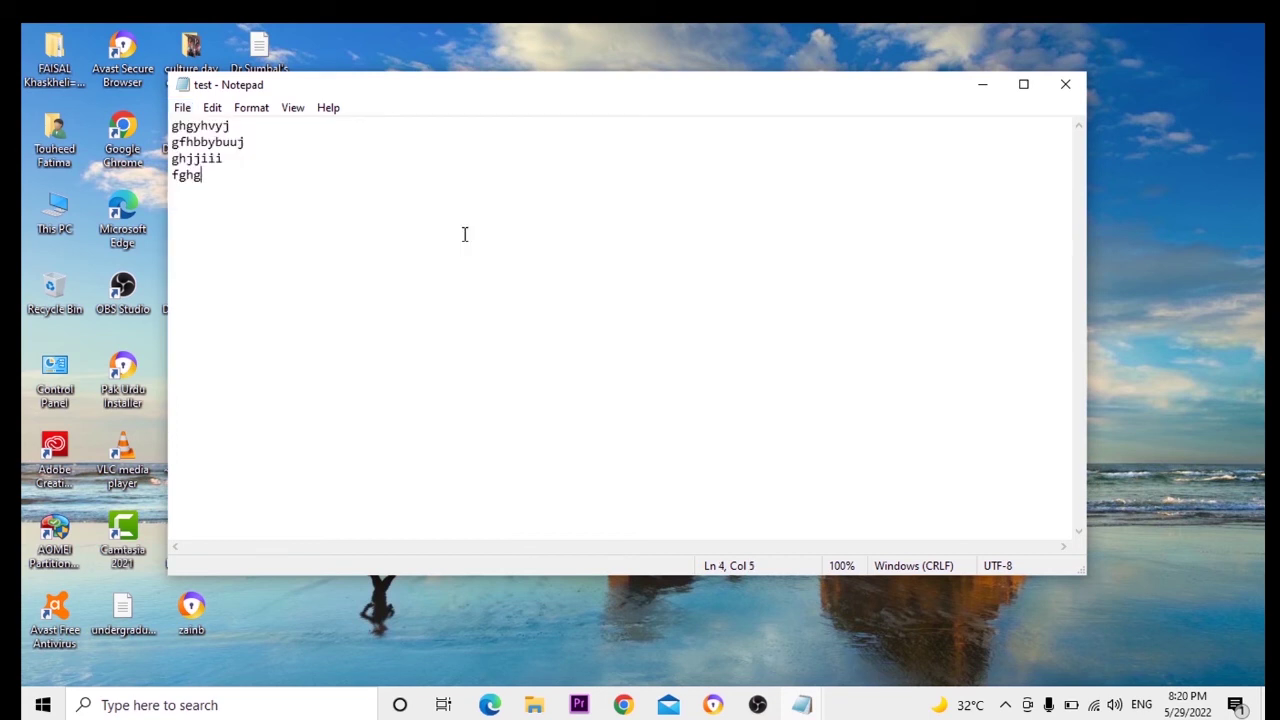
key(ctrl+shift)
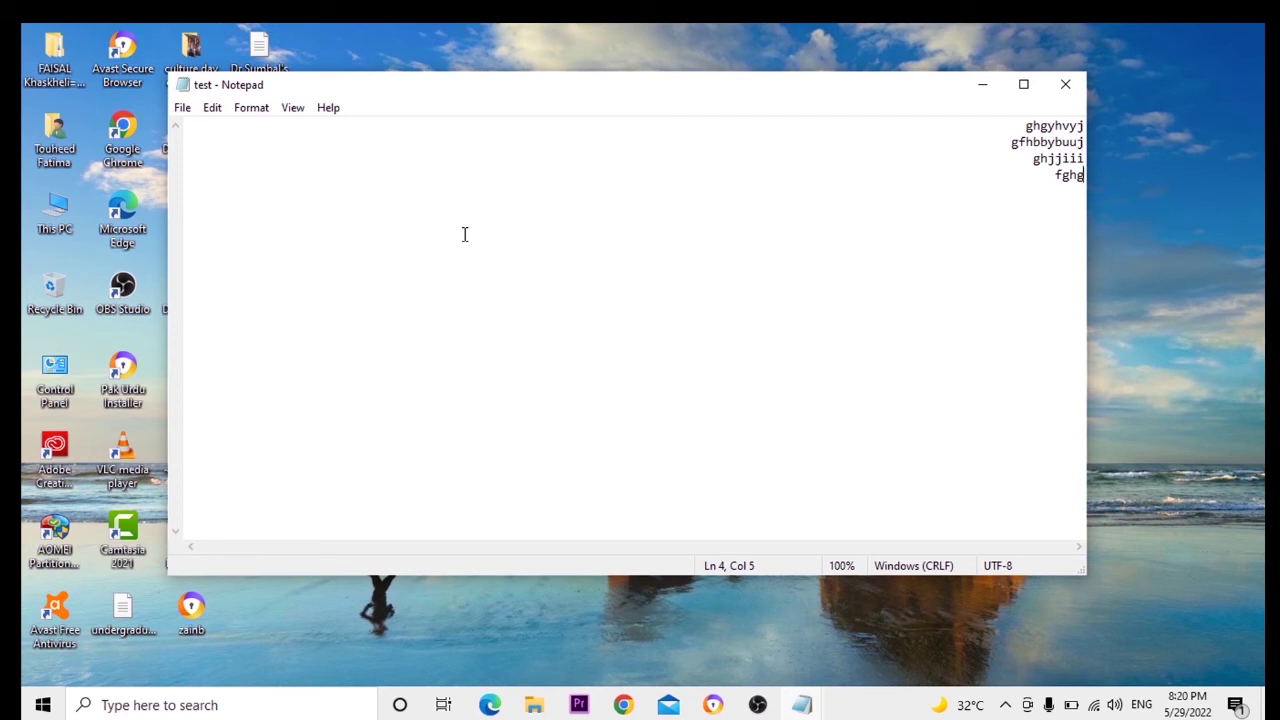
key(ctrl+shift+s)
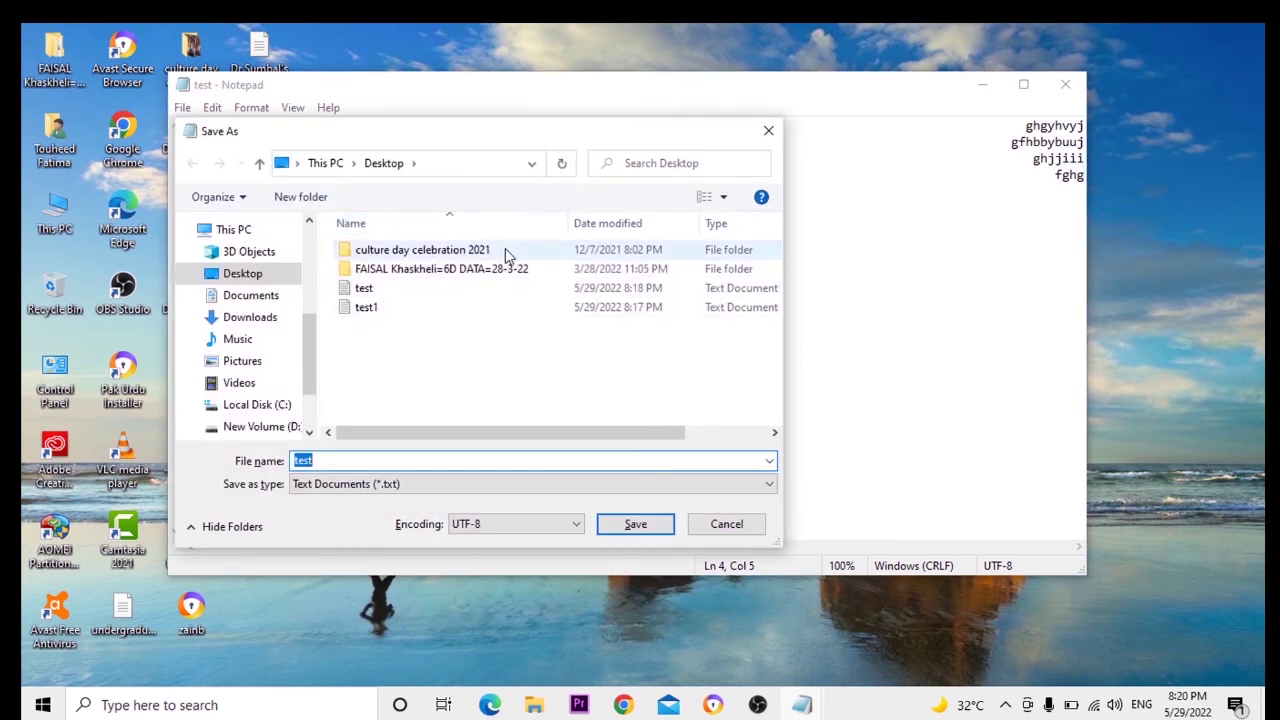
click(767, 132)
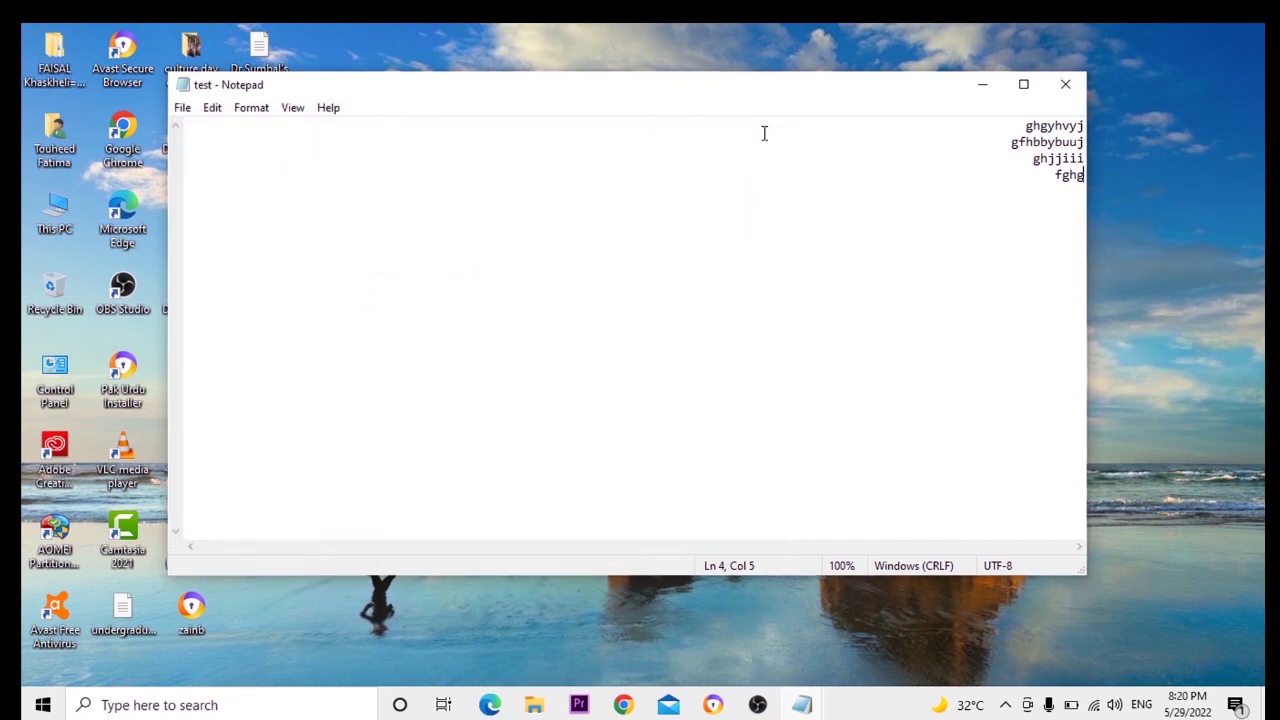
- Close the test window, reopen the test file from the Desktop and bring up its Page Setup dialog
click(1064, 88)
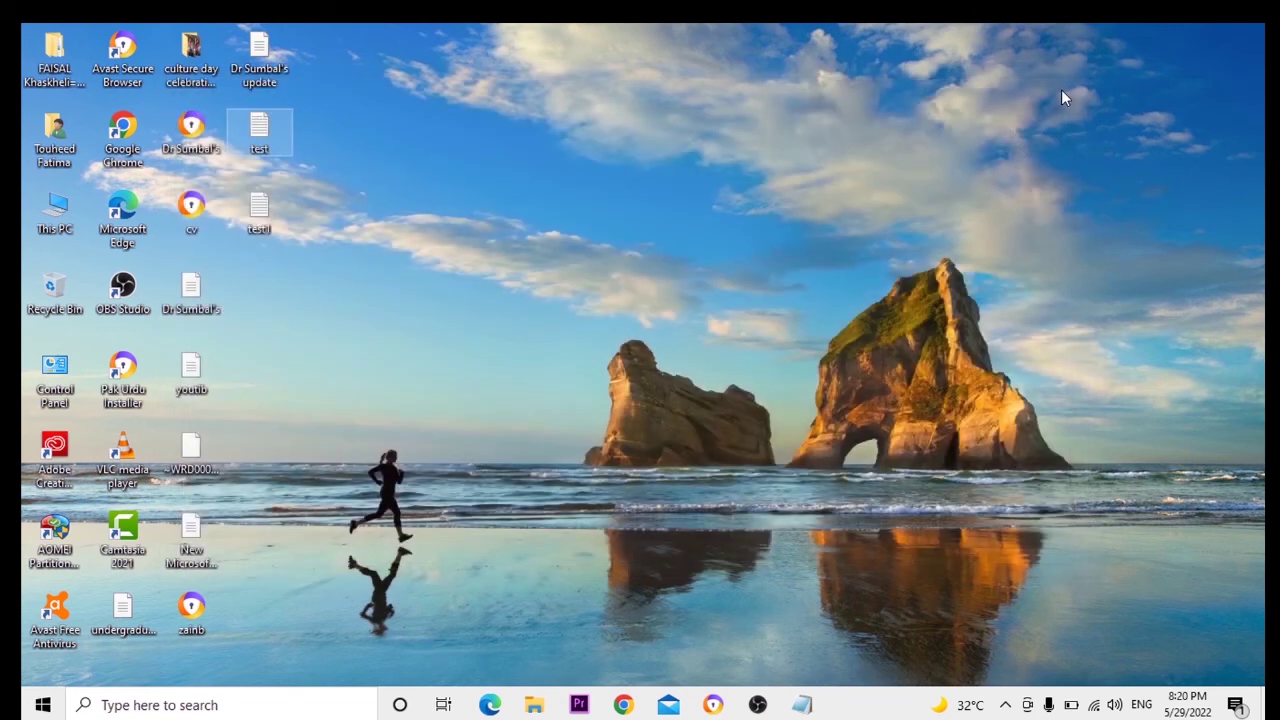
double_click(261, 129)
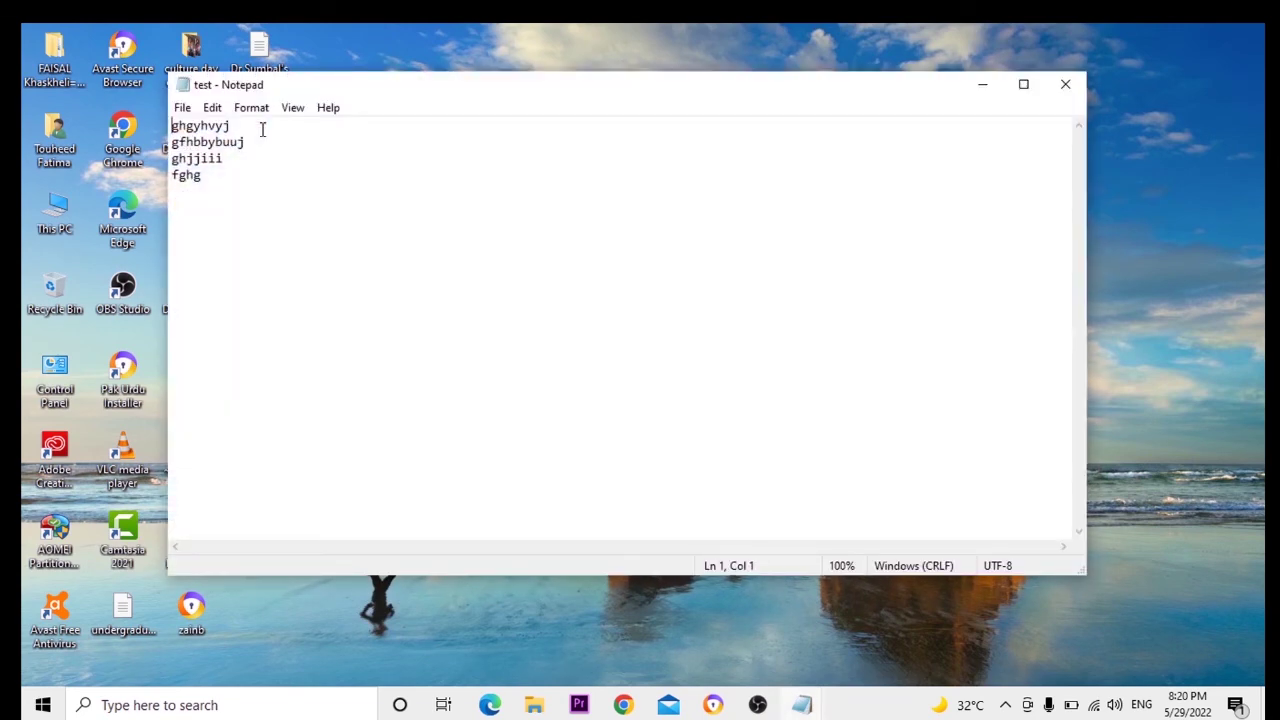
click(185, 112)
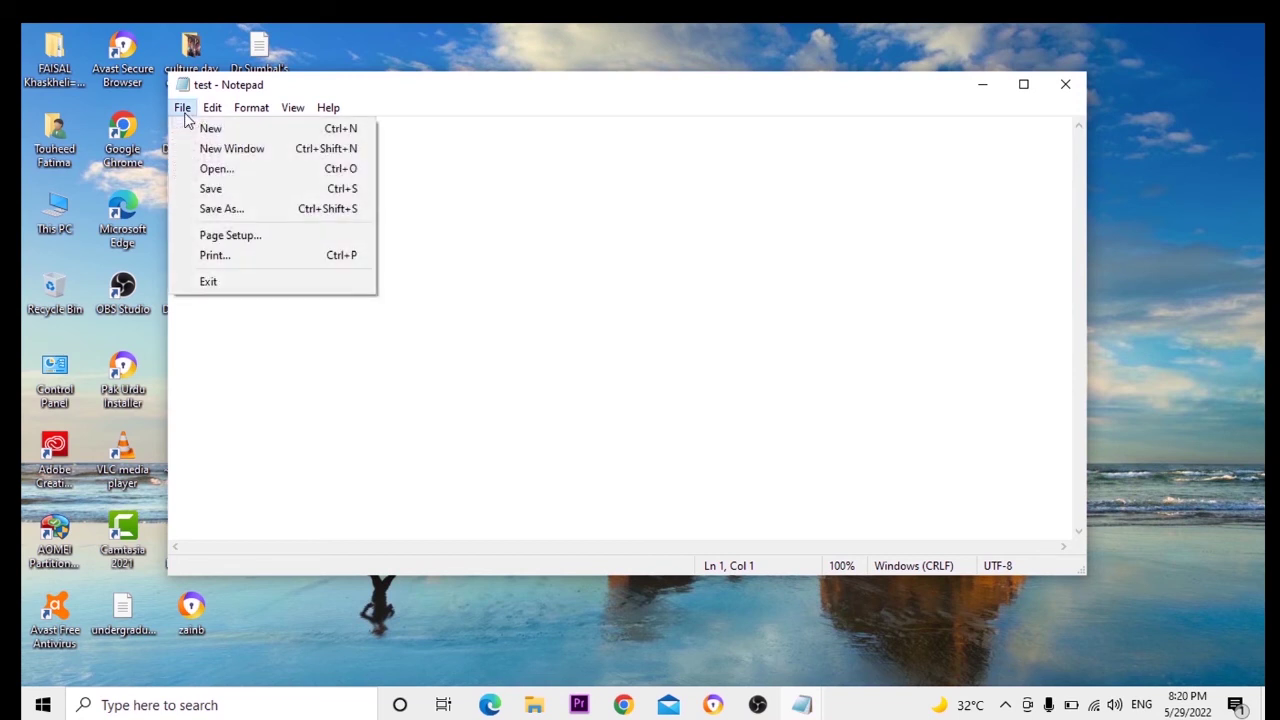
click(231, 240)
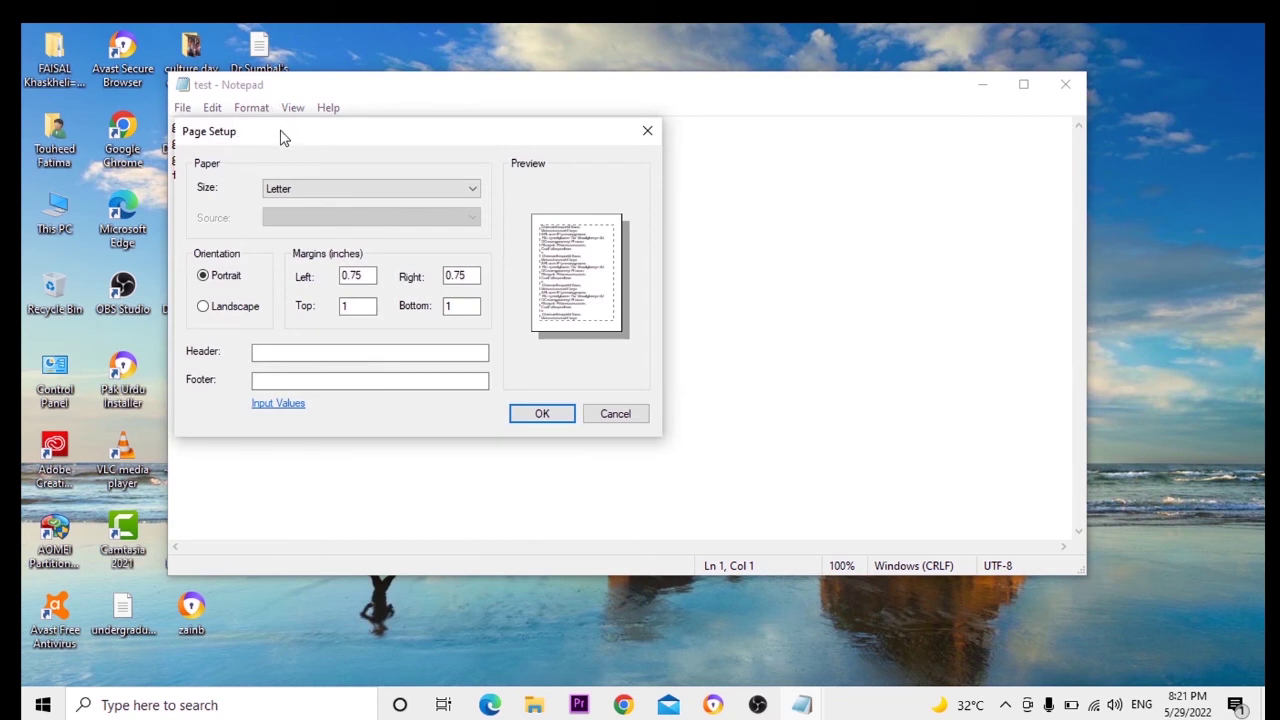
drag(282, 137, 256, 168)
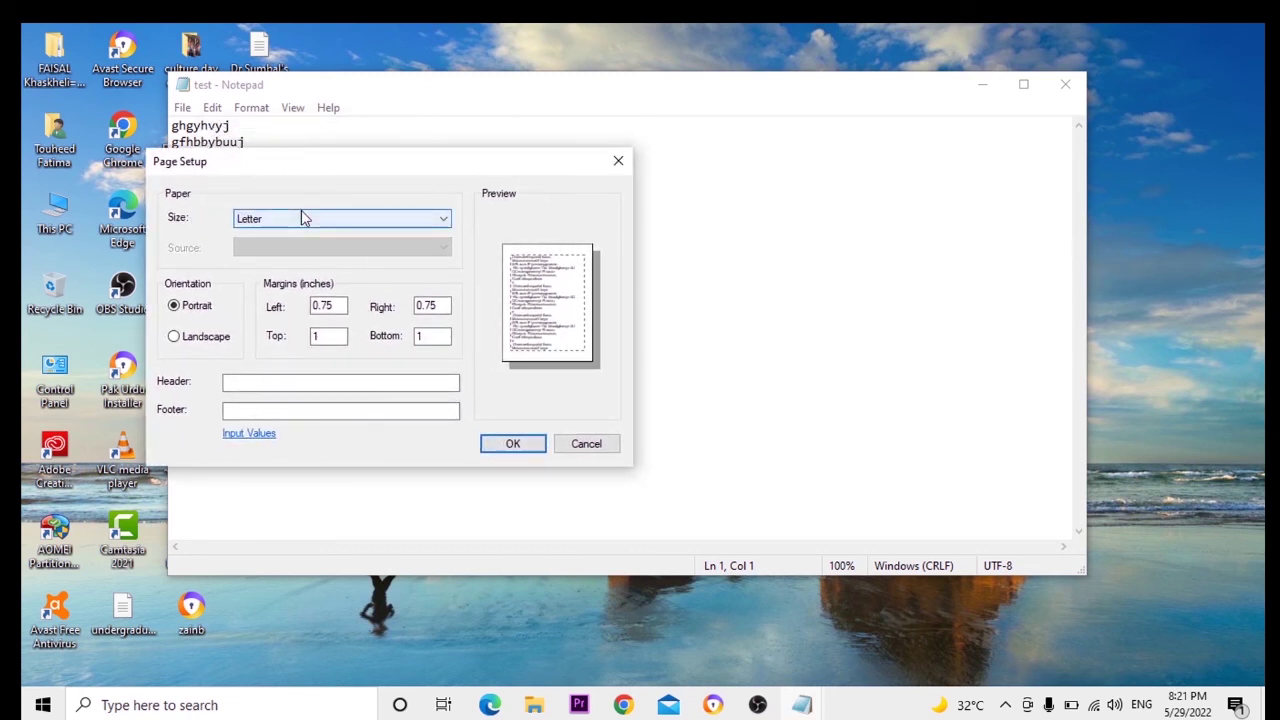
- Review the available paper sizes, then try Landscape orientation and return the page to Portrait
click(443, 222)
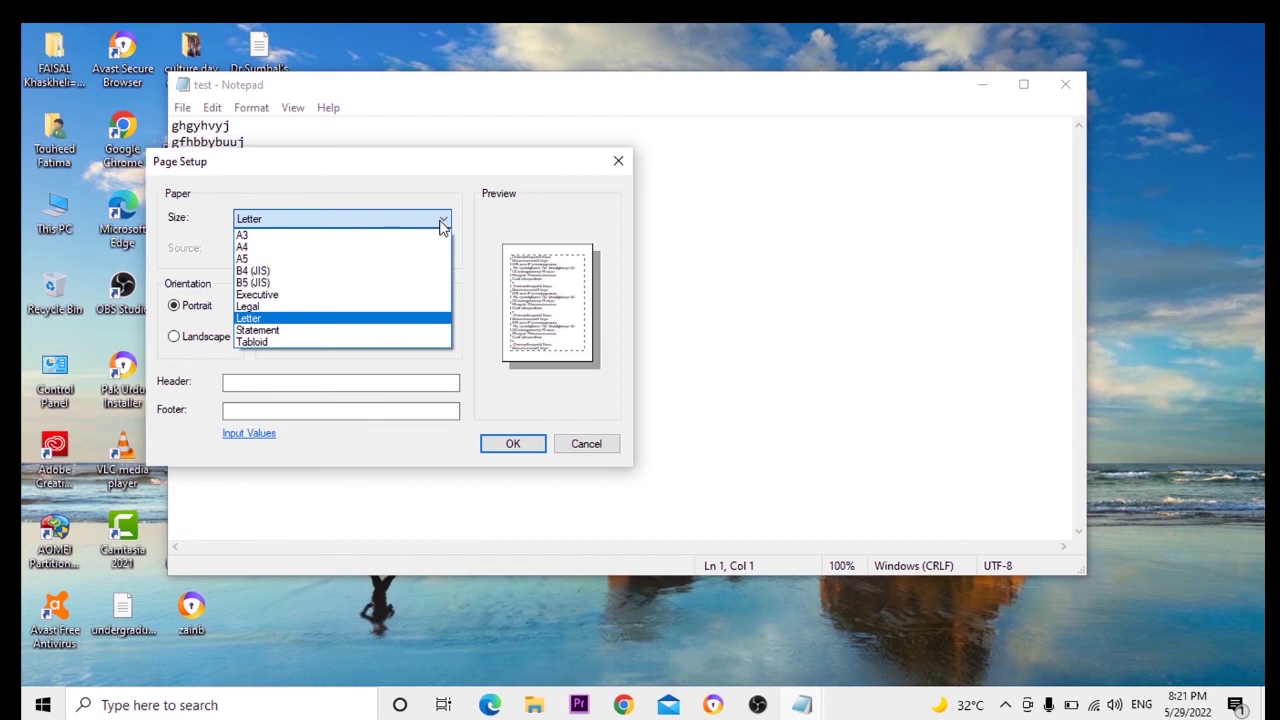
click(441, 224)
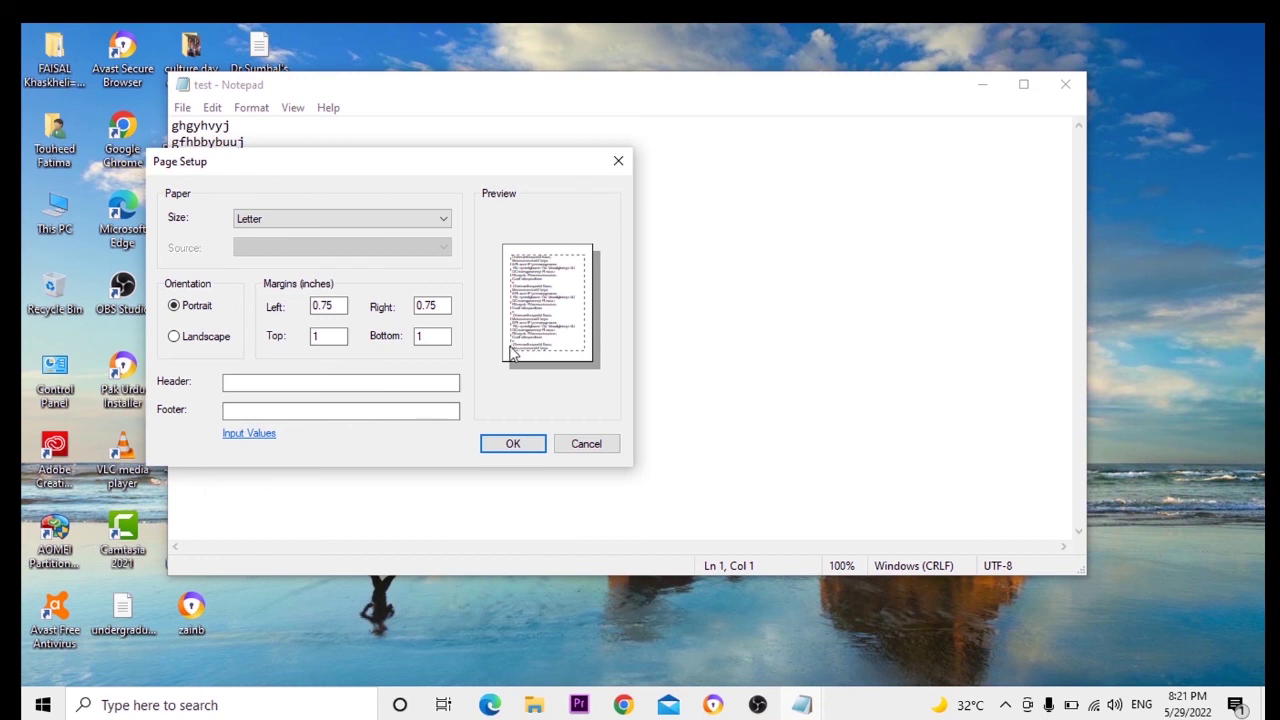
click(174, 337)
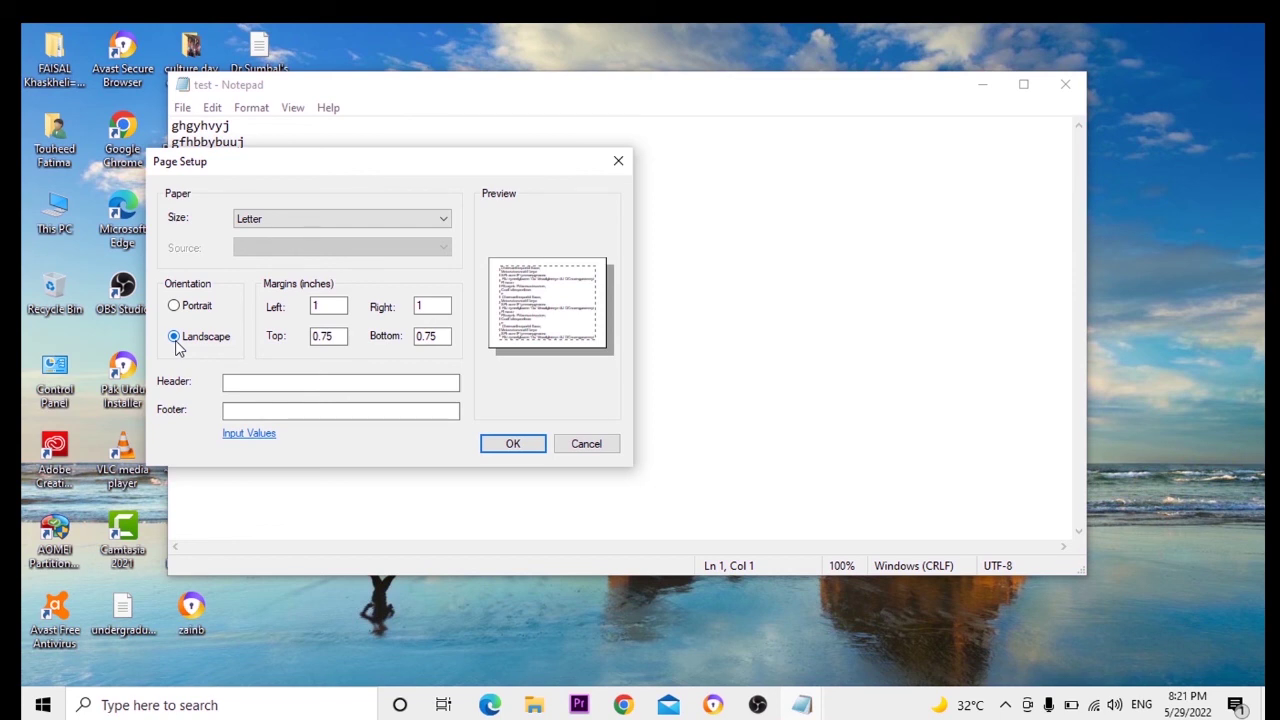
click(174, 306)
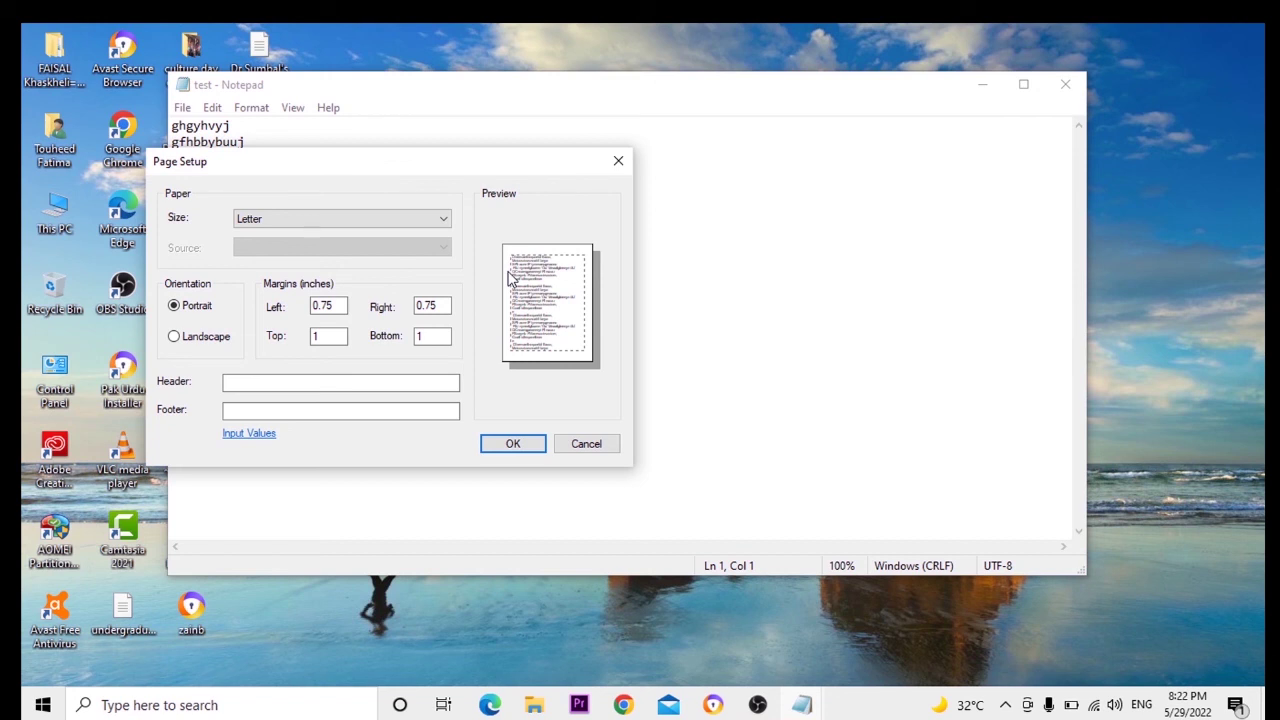
- Try a left margin of 1 inch and then 2 inches for the page
click(338, 304)
key(BackSpace)
key(BackSpace)
key(BackSpace)
key(BackSpace)
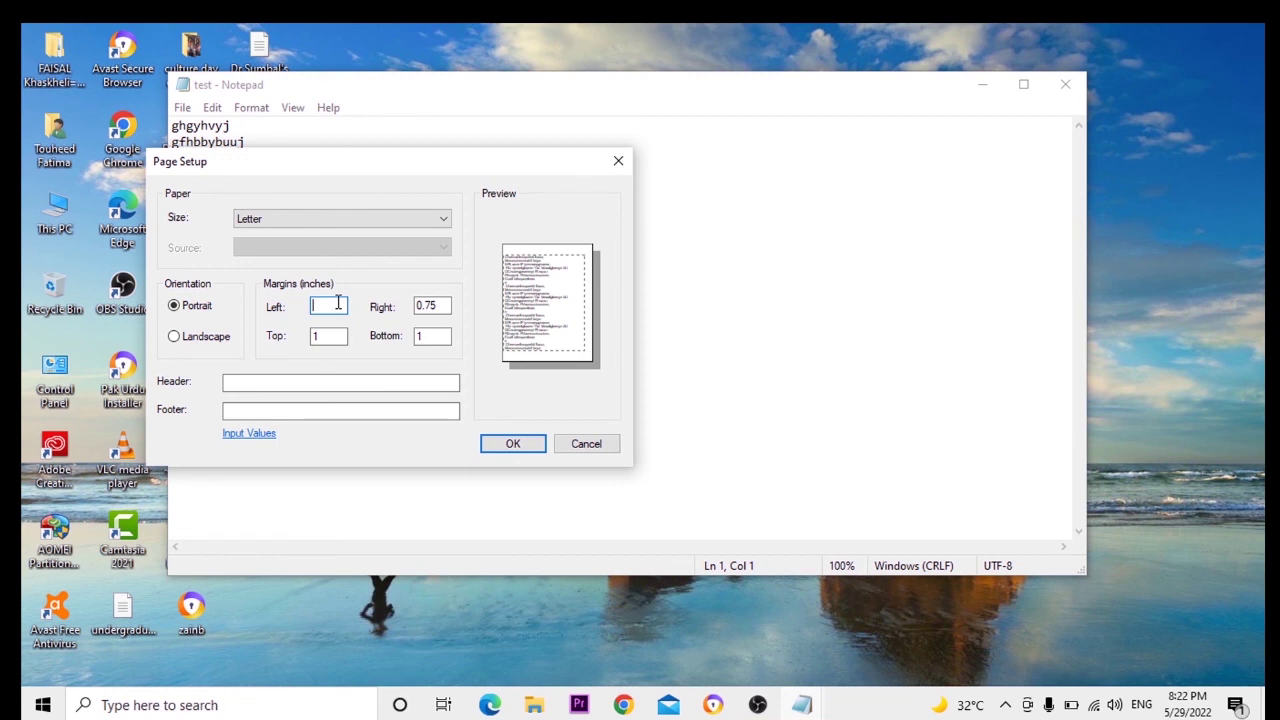
text(1)
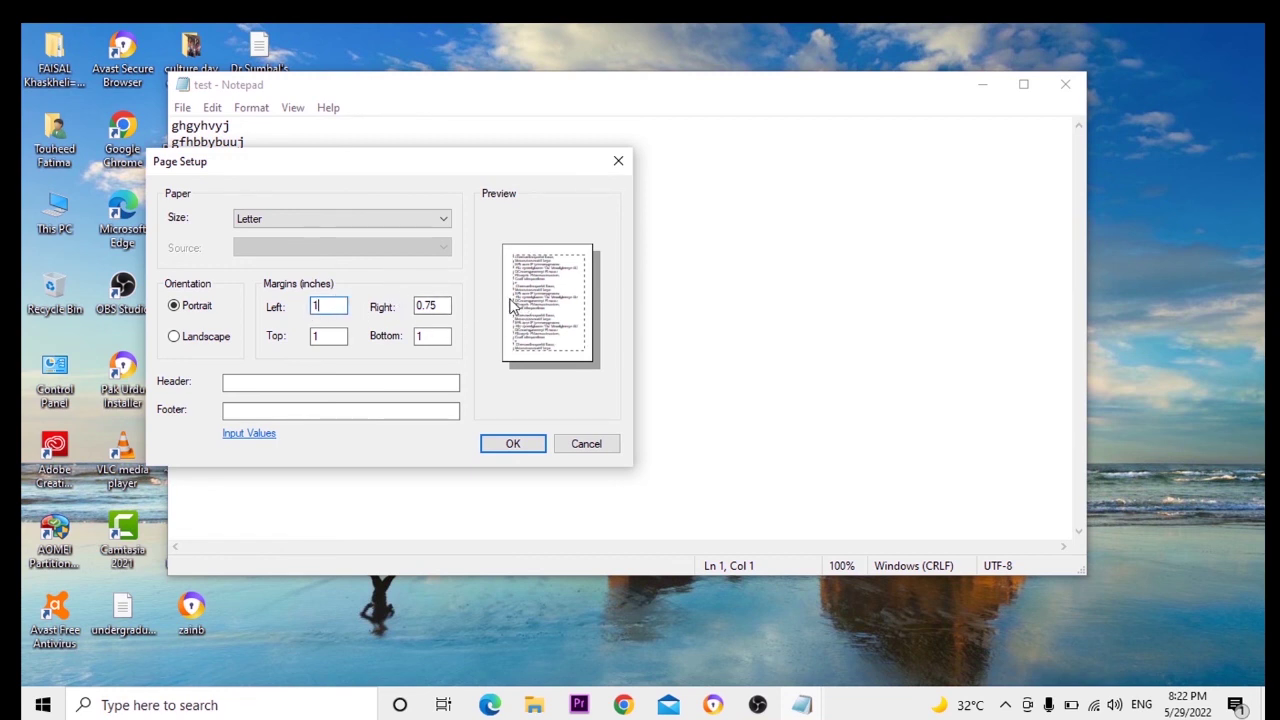
key(BackSpace)
text(2)
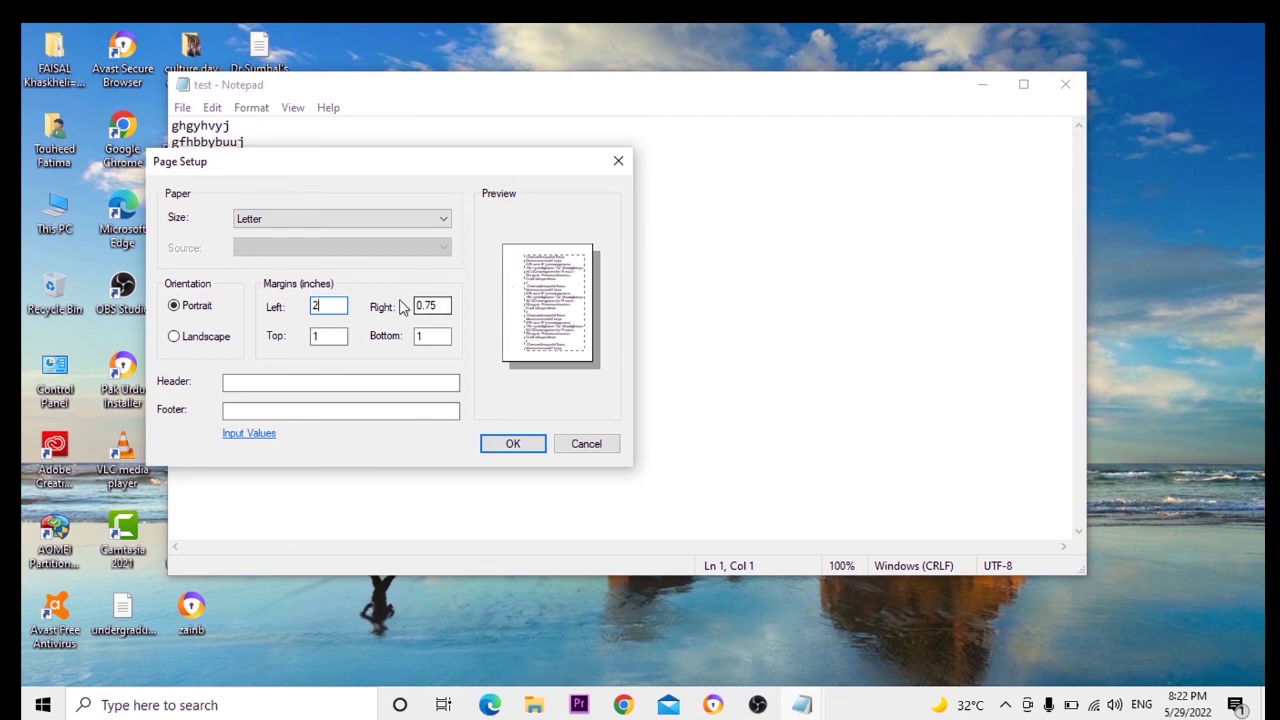
- Set the left margin to 0.75 inches and accept the page setup
key(BackSpace)
text(0.75)
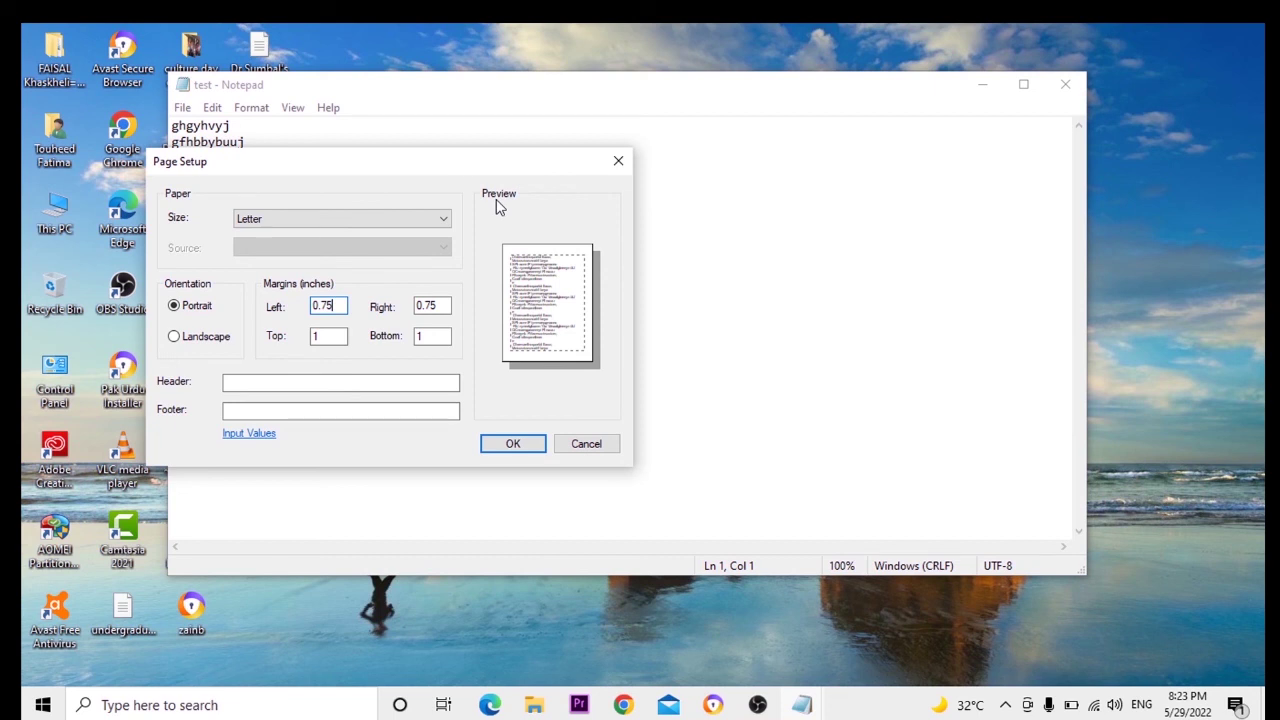
click(513, 443)
- Examine the Print dialog for test and dismiss it, then bring it up with its shortcut and dismiss it without printing
click(182, 107)
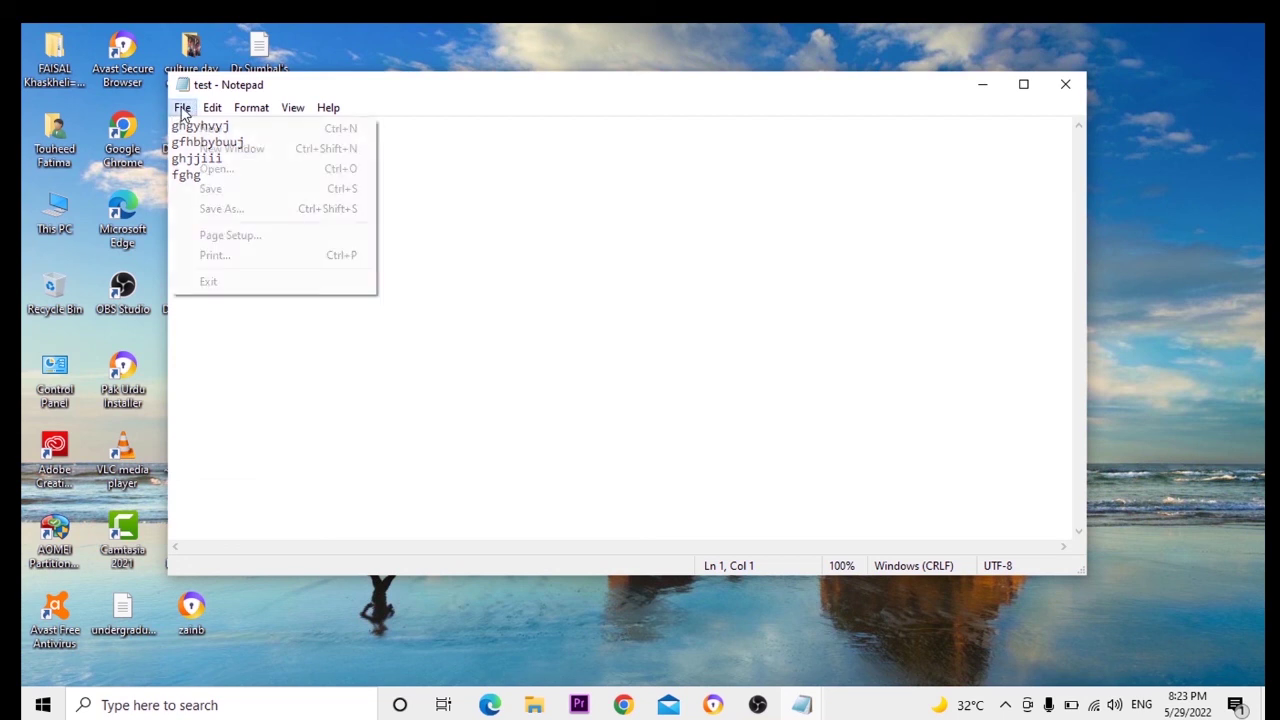
click(215, 256)
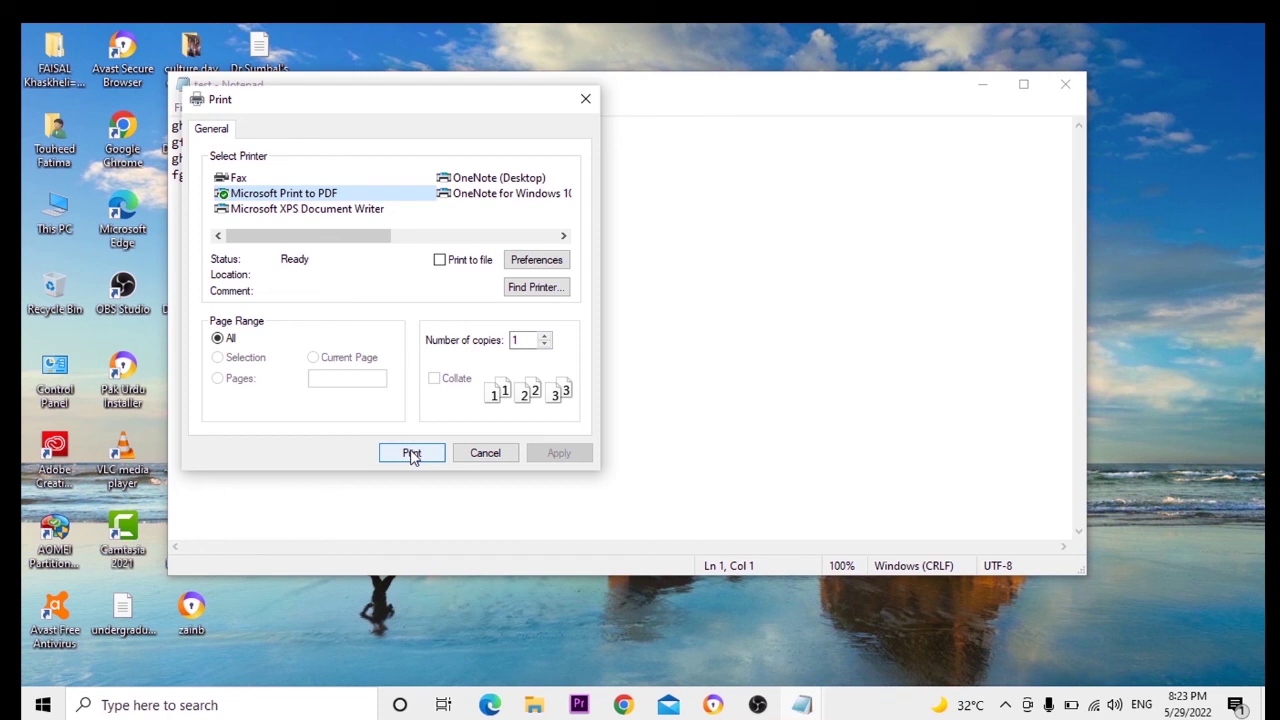
click(485, 453)
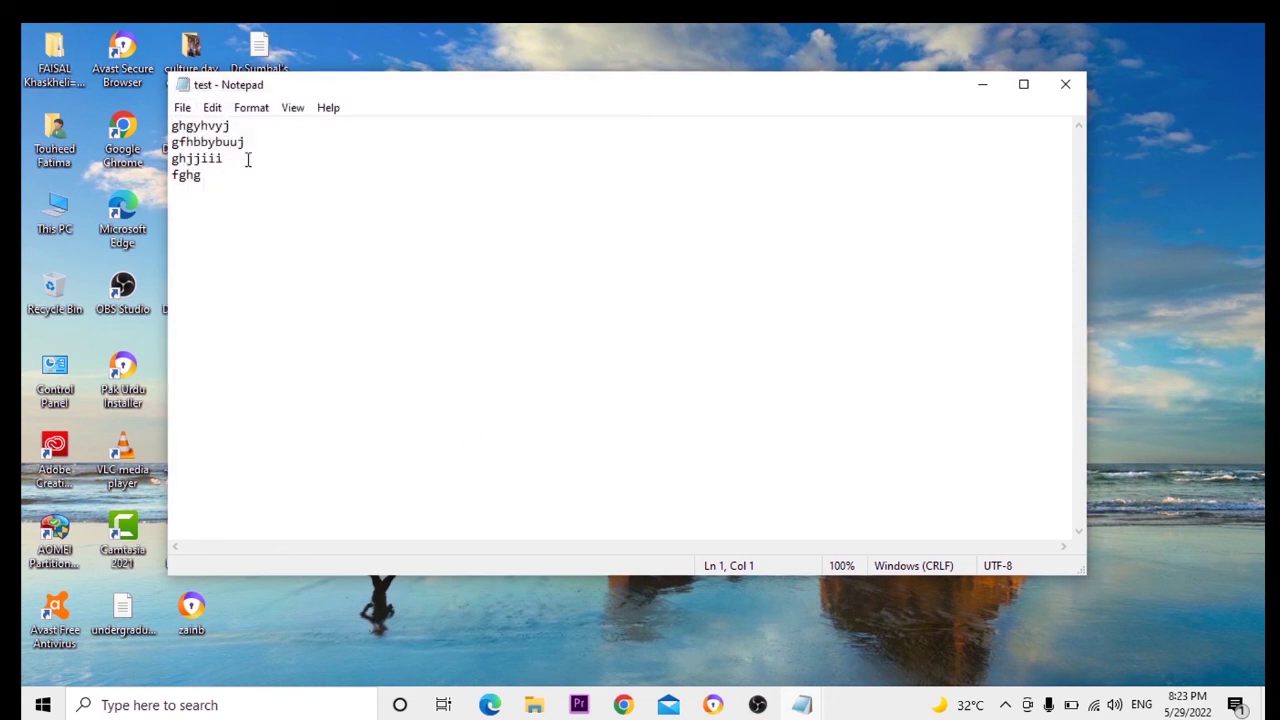
key(ctrl+p)
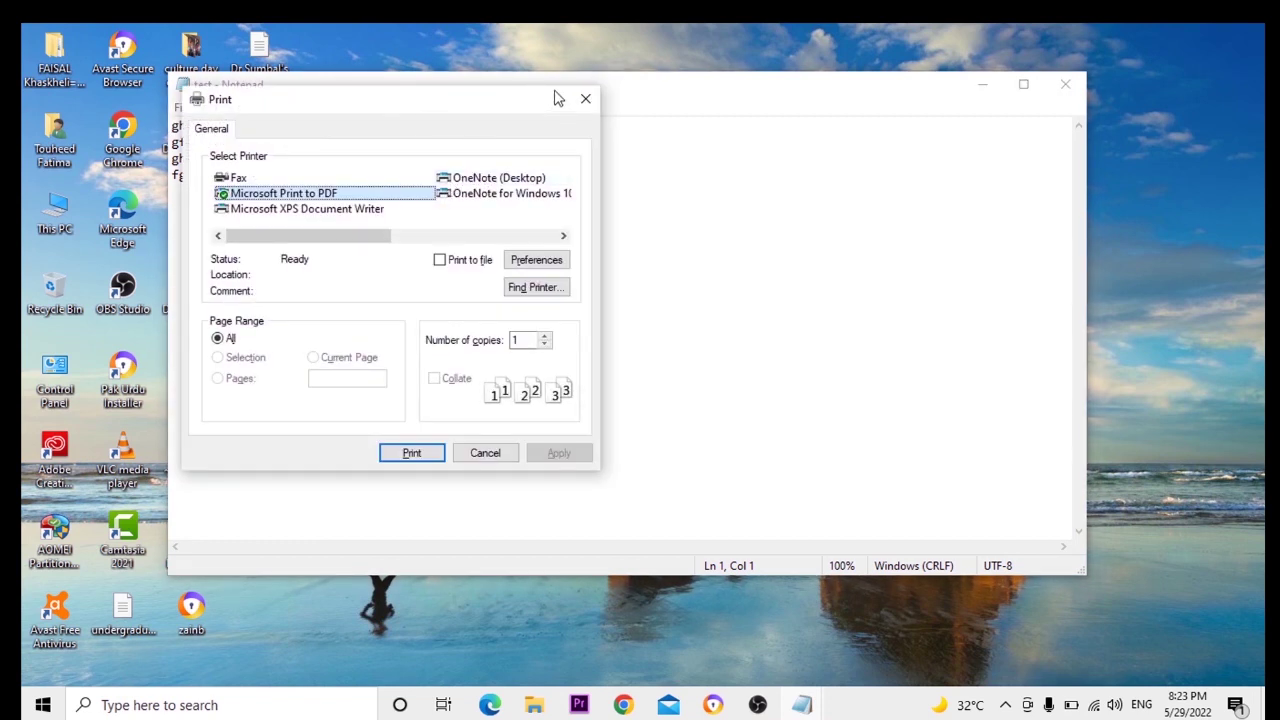
click(586, 100)
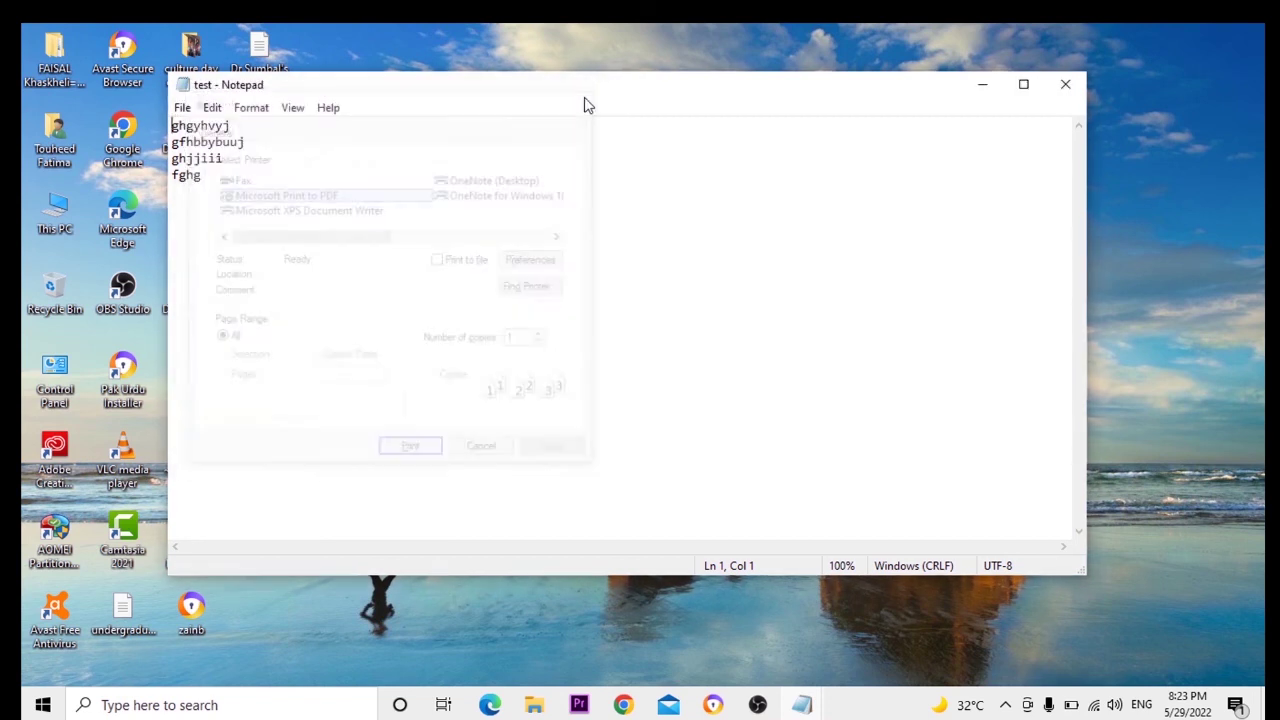
- Close the test document with the Exit command
click(180, 110)
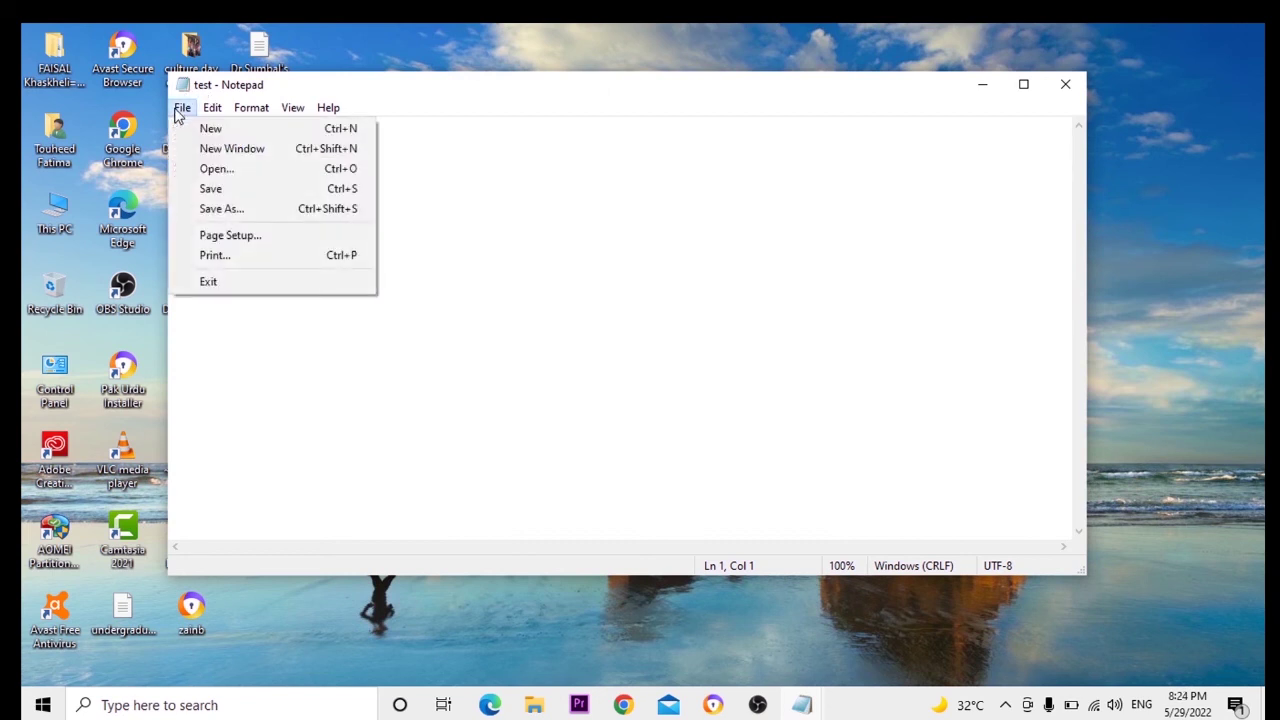
click(222, 283)
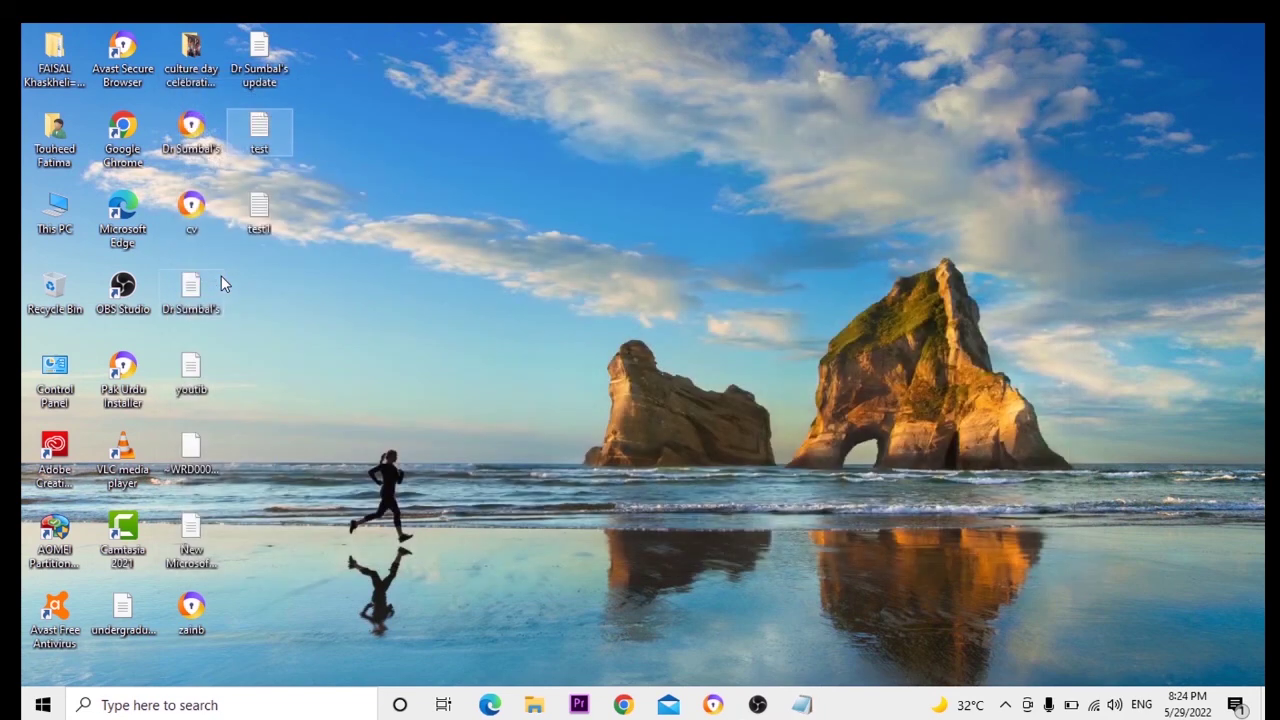